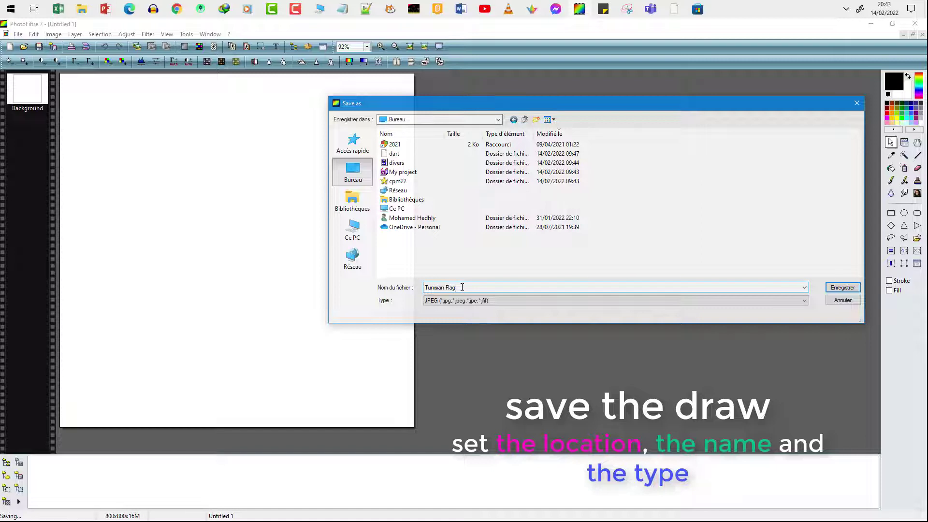
Save the blank drawing to the desktop as Tunisian Flag.png in PNG format, interlaced with the Average filter.
click(438, 300)
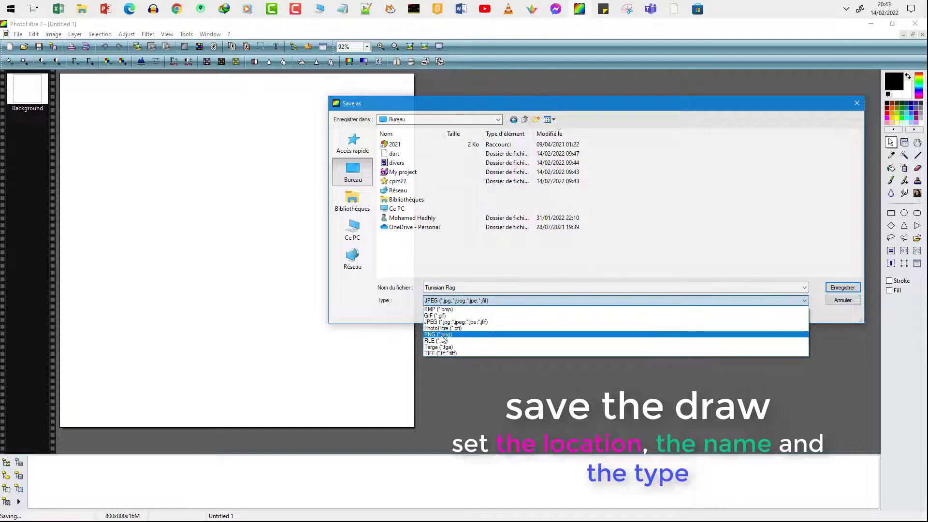
click(442, 339)
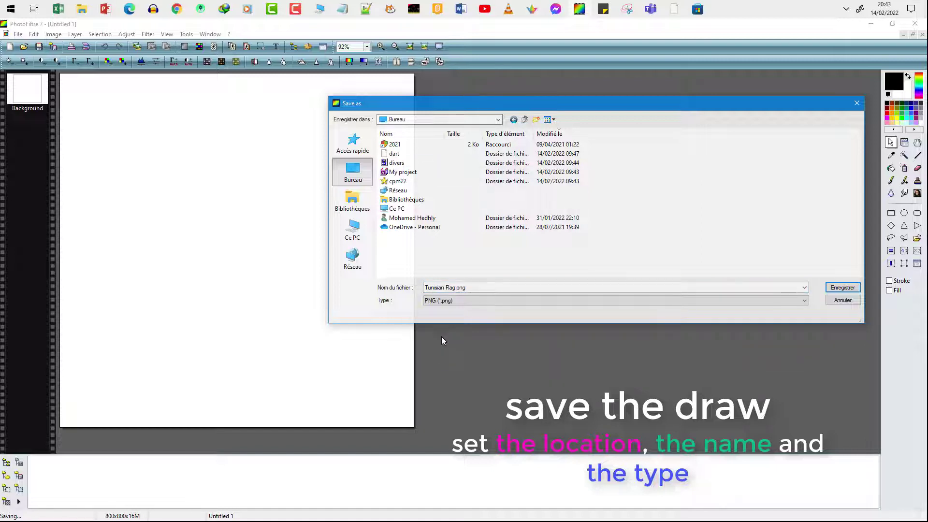
click(843, 288)
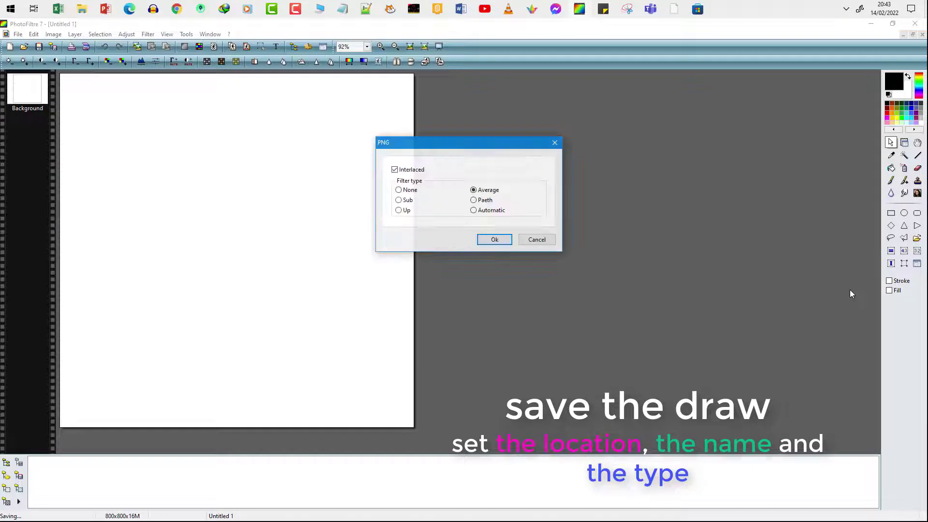
click(494, 239)
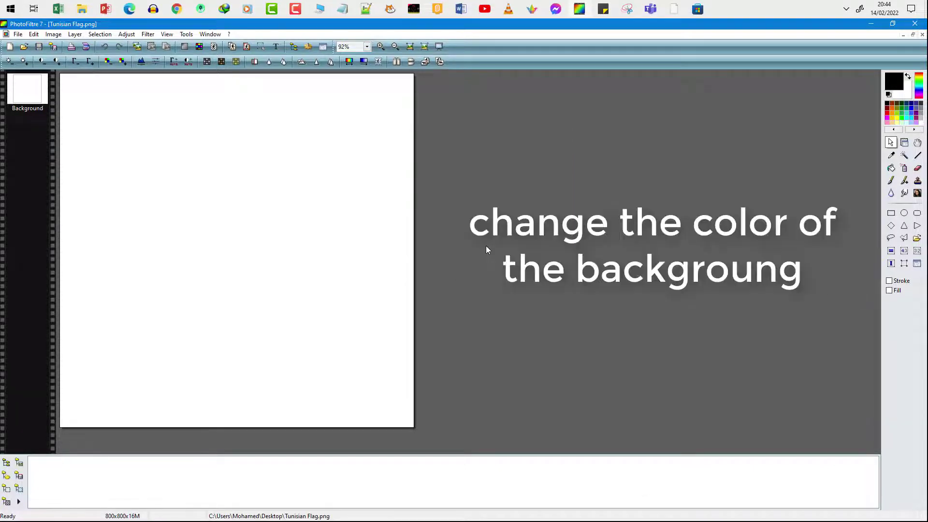
Fill the entire white background with red using the fill tool.
click(891, 168)
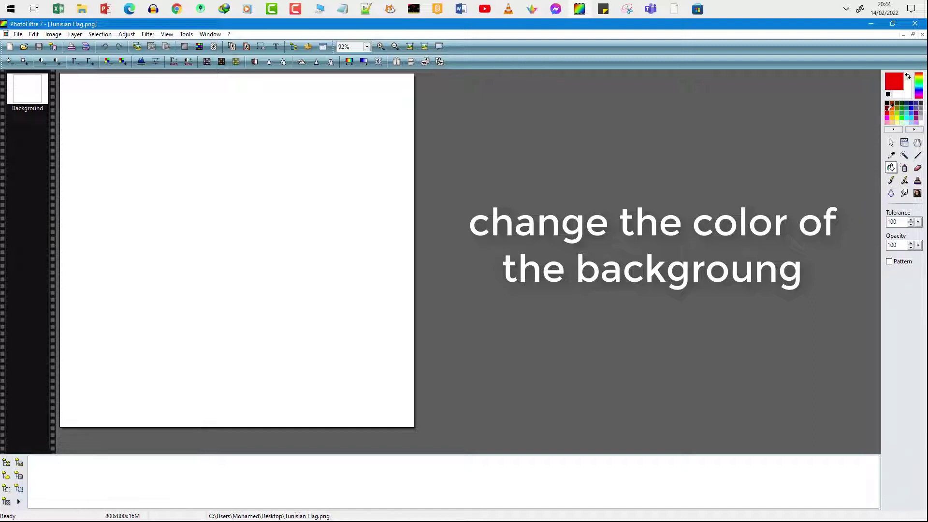
click(199, 188)
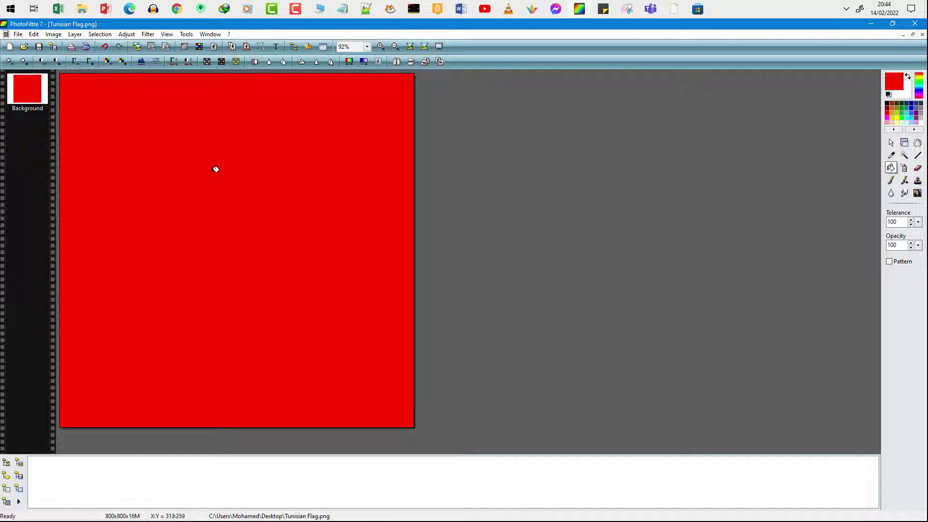
Draw an elliptical selection about 564 by 619 px and centre it on the red background.
click(891, 146)
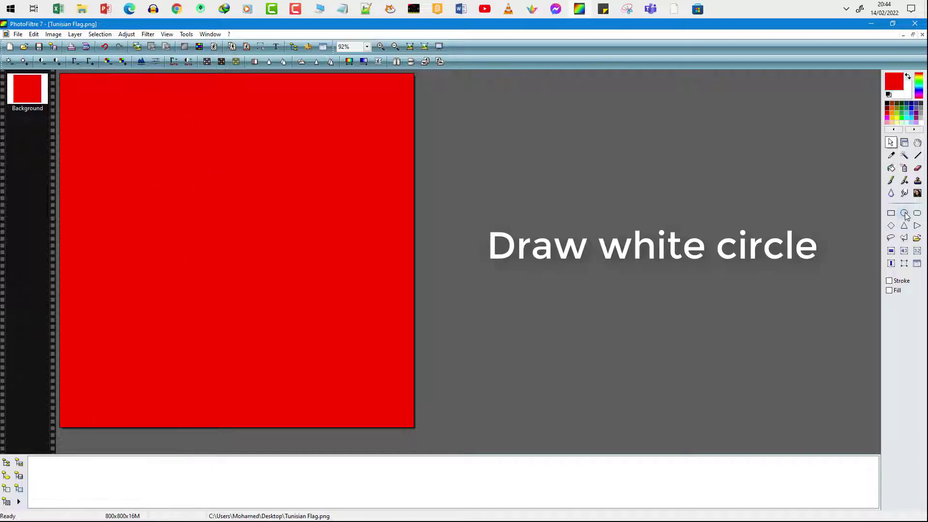
drag(127, 139, 208, 284)
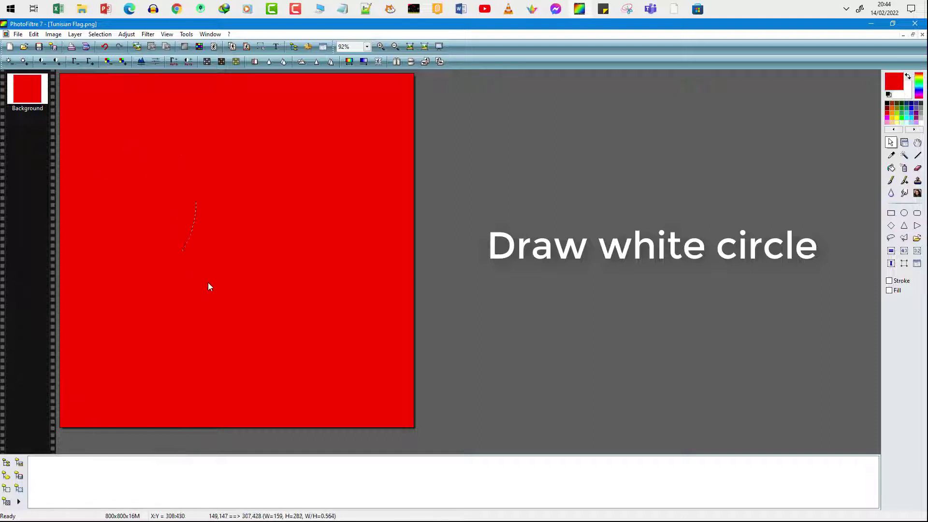
drag(356, 384, 353, 377)
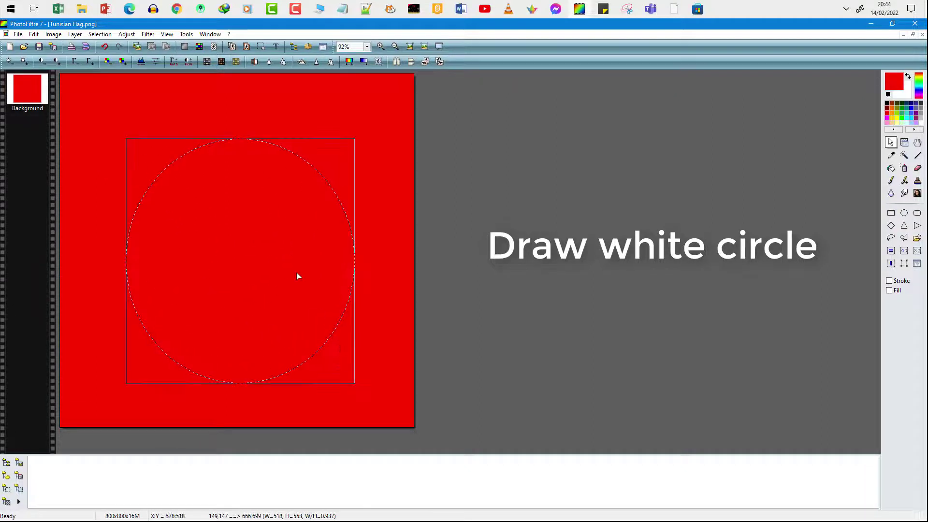
click(277, 232)
drag(121, 116, 367, 385)
drag(286, 276, 277, 265)
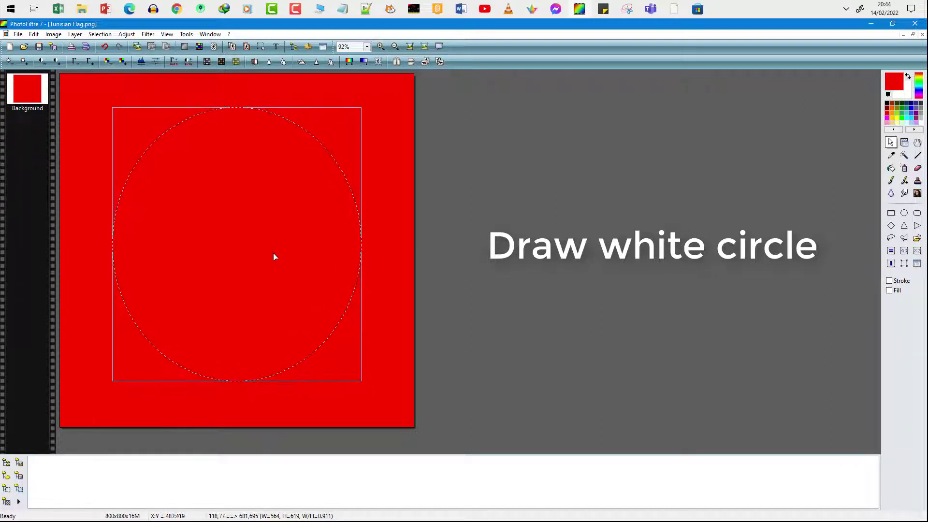
Apply a white stroke and a solid white fill to the elliptical selection, and hide the selection.
right_click(240, 177)
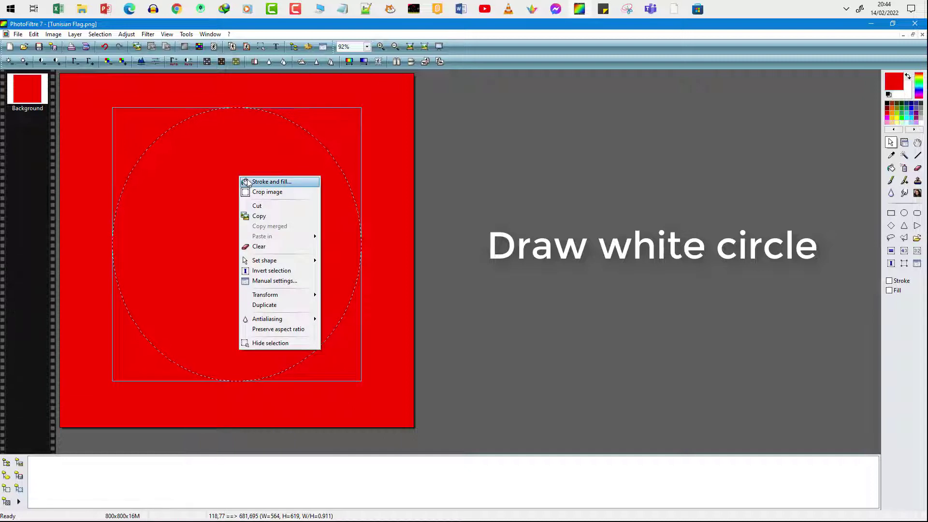
click(261, 182)
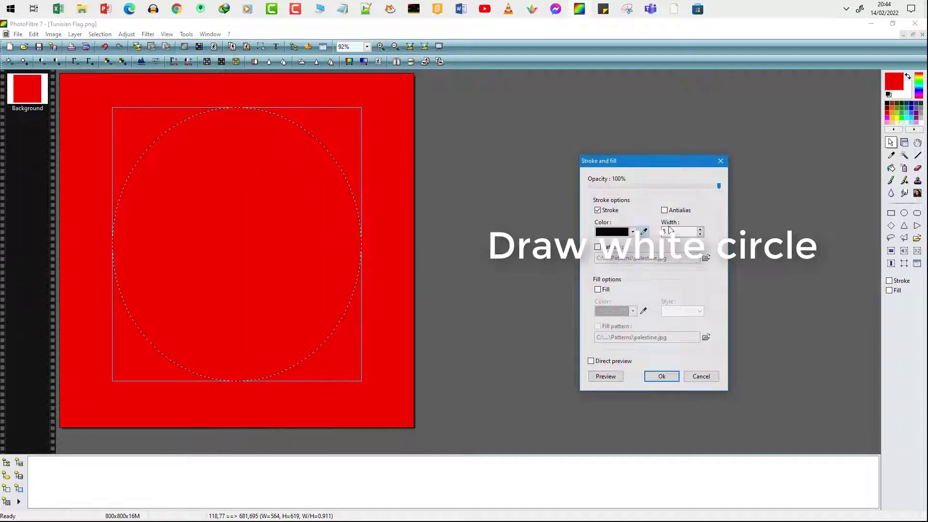
click(634, 232)
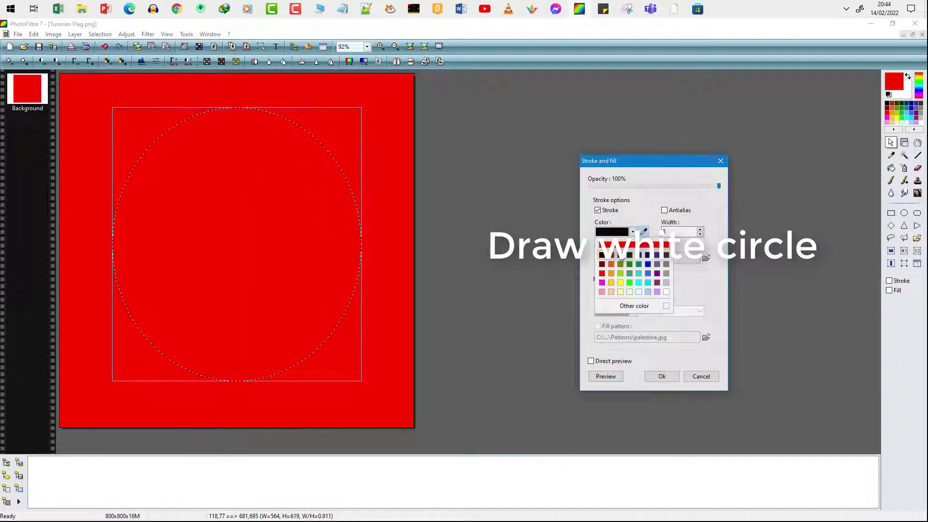
click(665, 297)
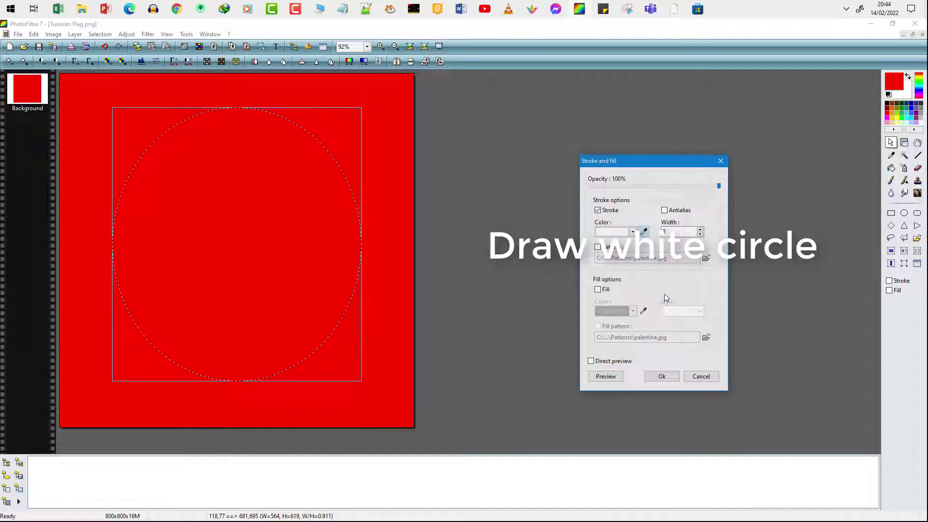
click(597, 290)
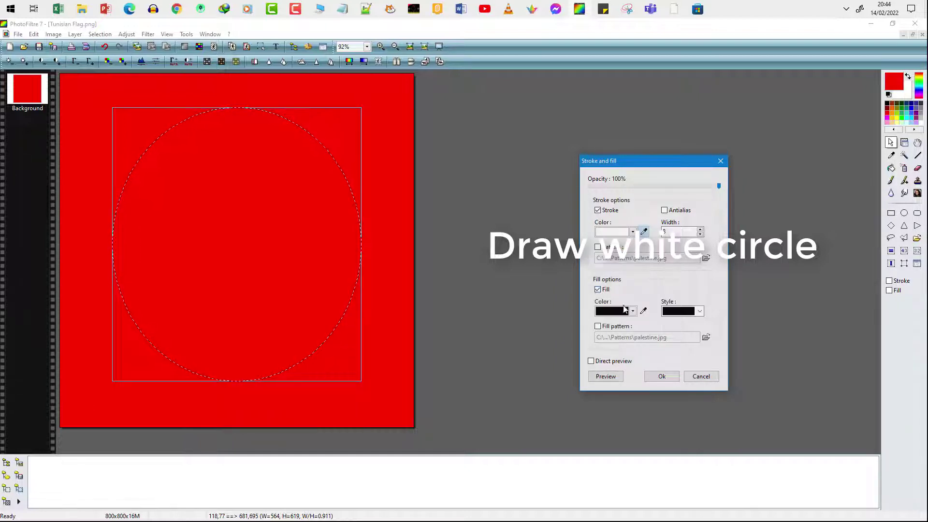
click(632, 311)
click(666, 371)
click(664, 380)
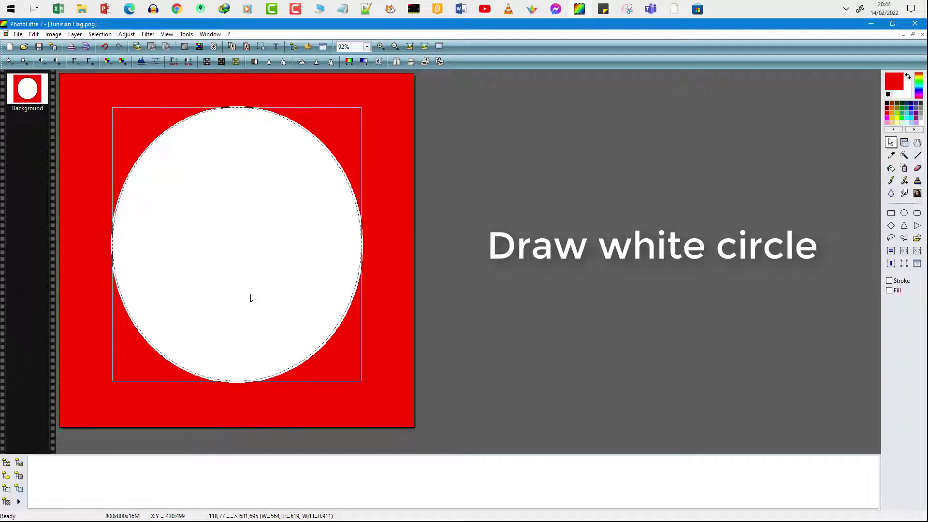
click(211, 46)
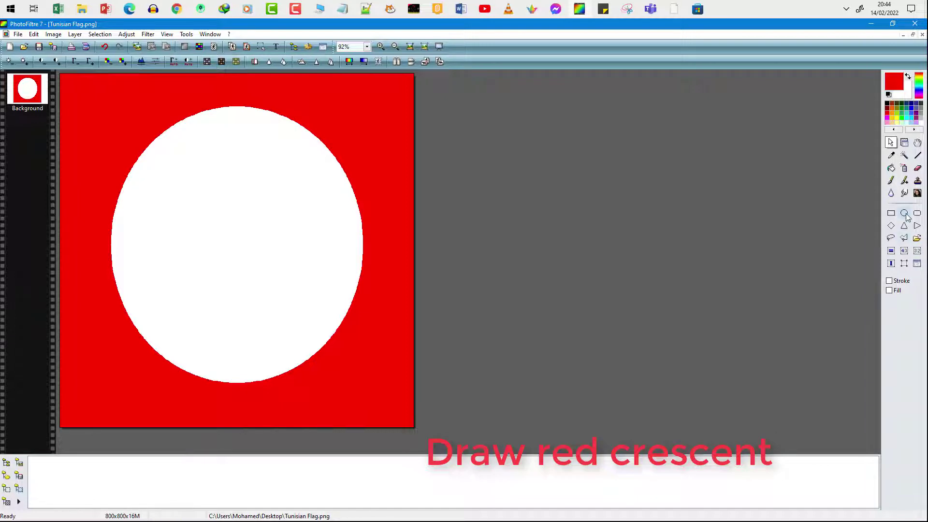
Draw an elliptical selection inside the white ellipse, then move and resize it to about 513 by 567 px, leaving an even white rim.
drag(161, 145, 341, 315)
drag(292, 243, 269, 218)
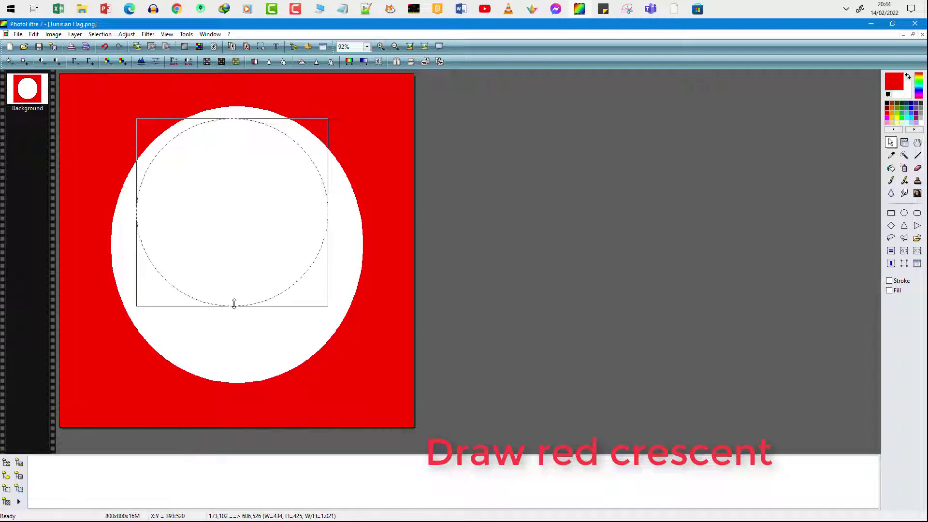
drag(233, 304, 224, 326)
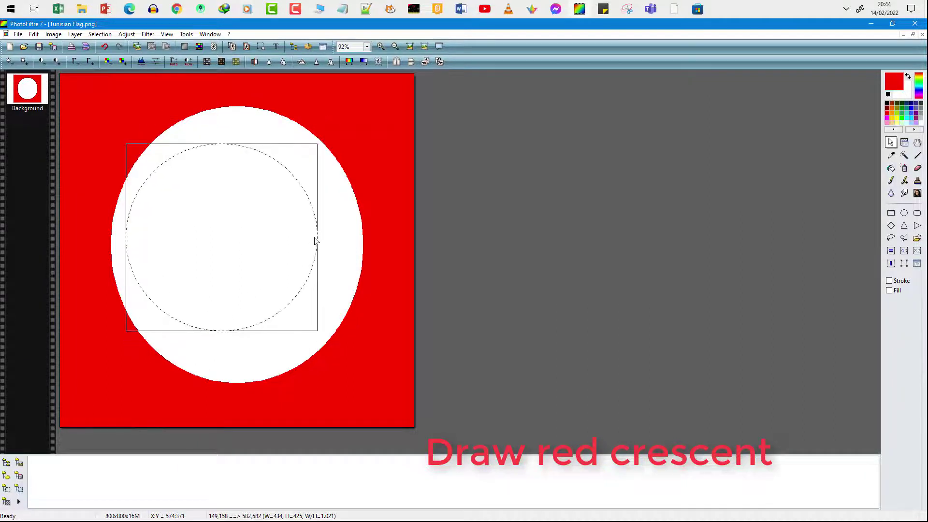
drag(317, 234, 342, 238)
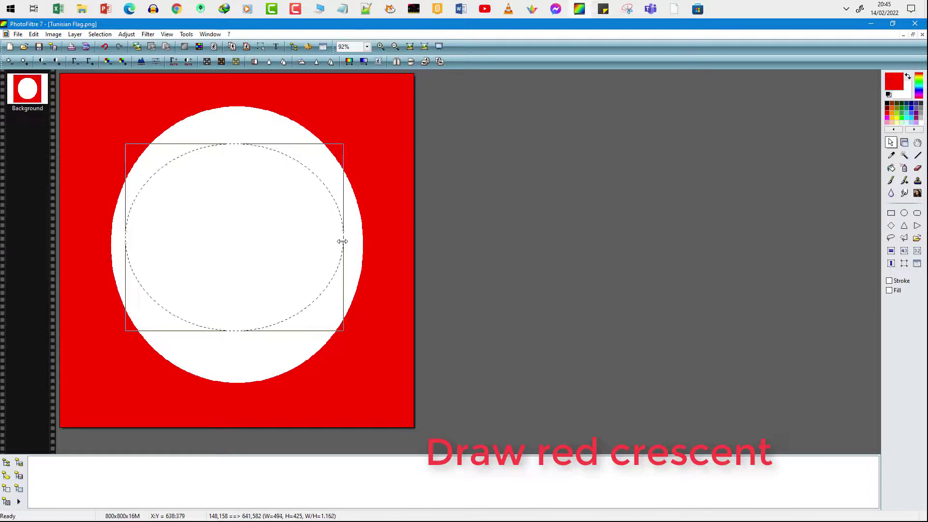
drag(239, 146, 244, 122)
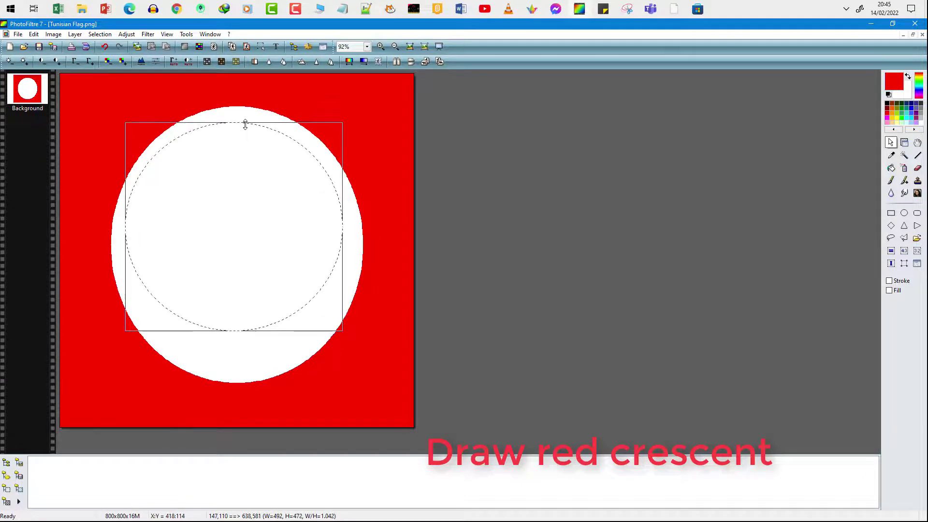
drag(231, 329, 231, 371)
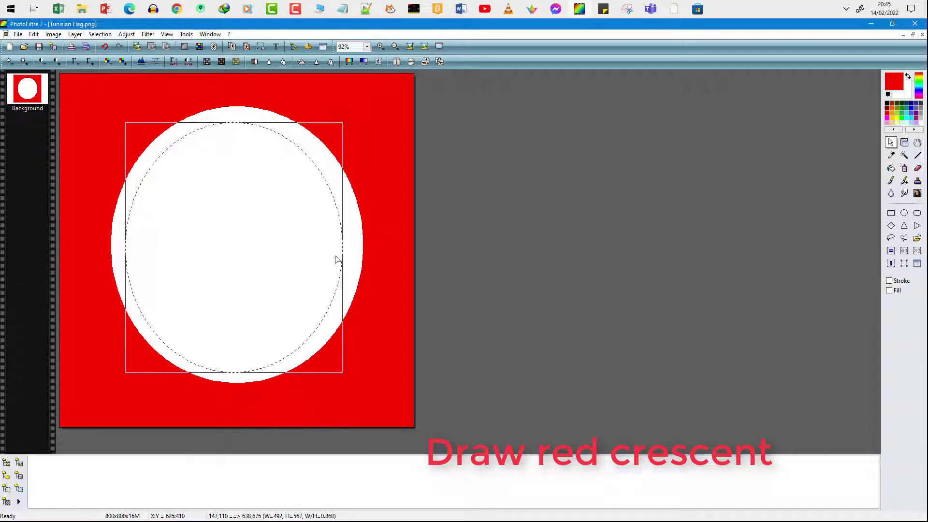
drag(342, 257, 351, 256)
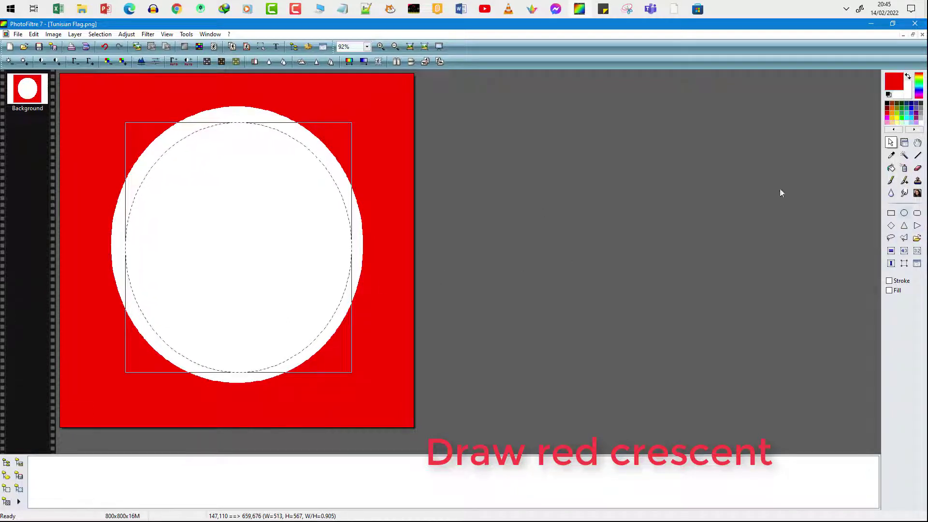
Fill the inner elliptical selection with solid red and no stroke.
right_click(184, 193)
click(202, 195)
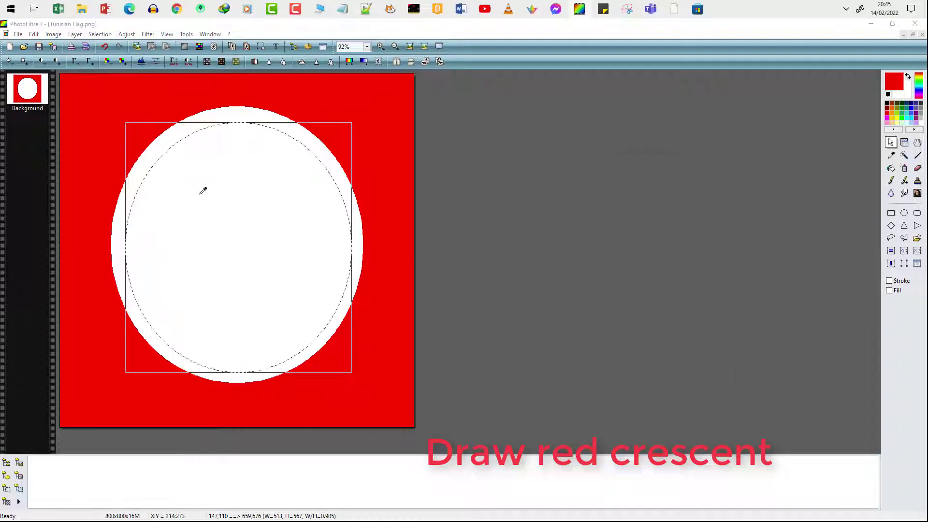
click(599, 211)
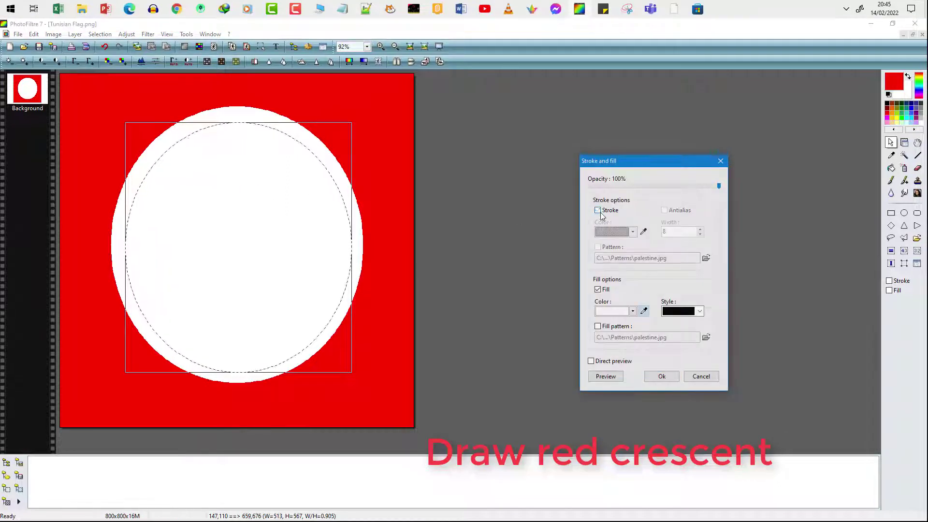
click(634, 312)
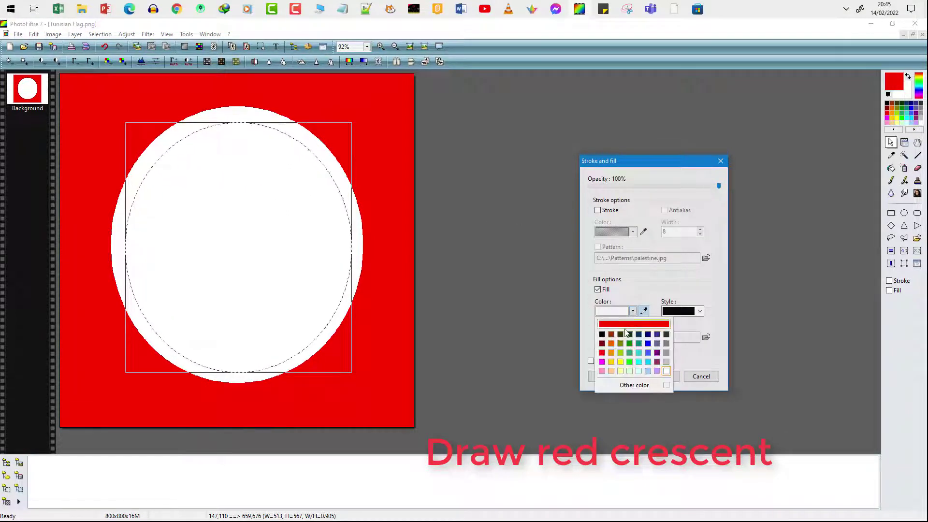
click(620, 328)
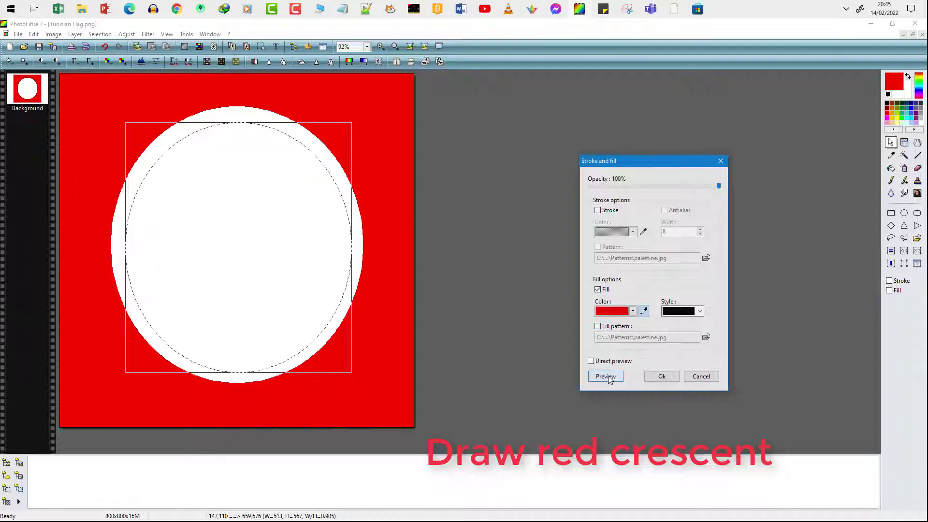
click(661, 377)
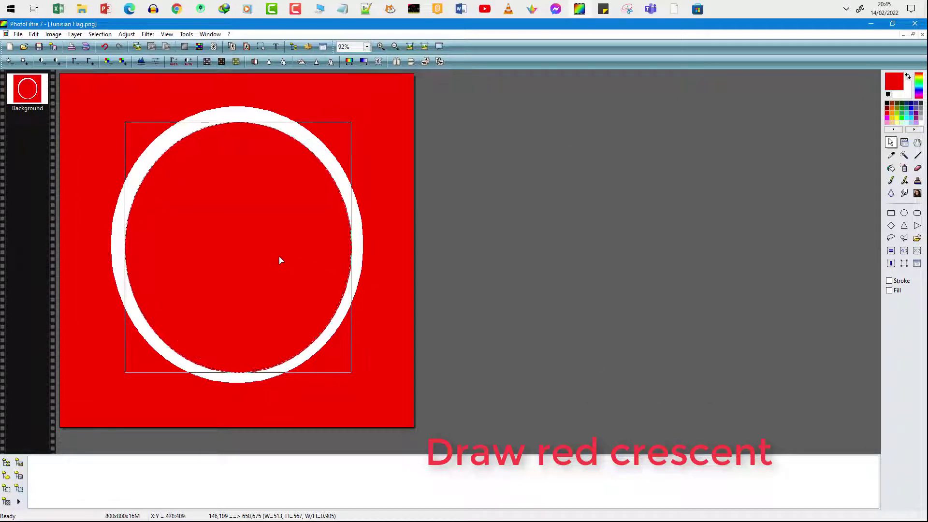
Shift the elliptical selection to the right and resize it to about 446 by 532 px, overlapping the white ring's right side.
drag(275, 260, 323, 254)
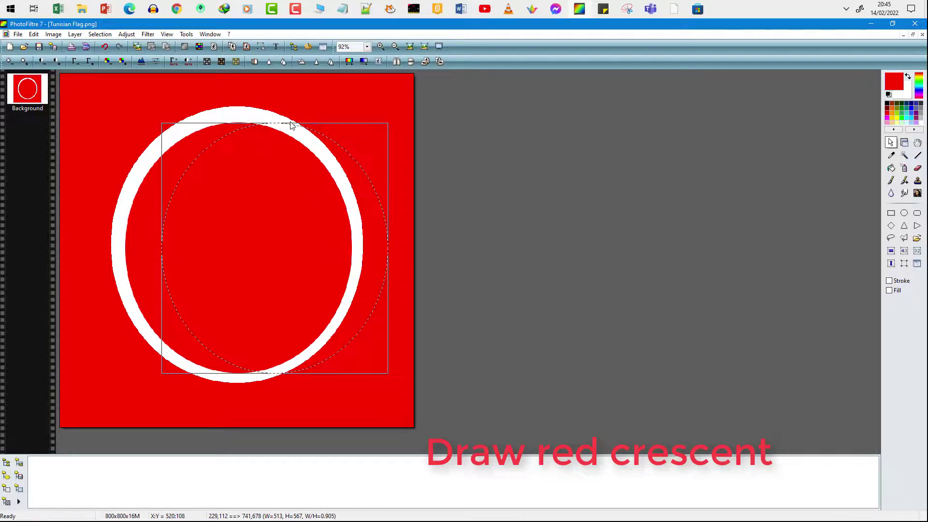
drag(289, 124, 290, 131)
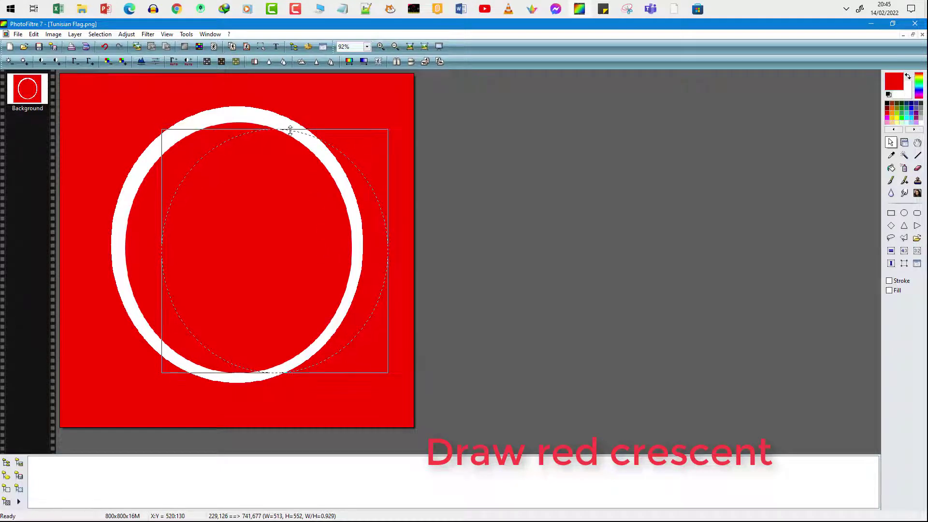
drag(270, 373, 272, 362)
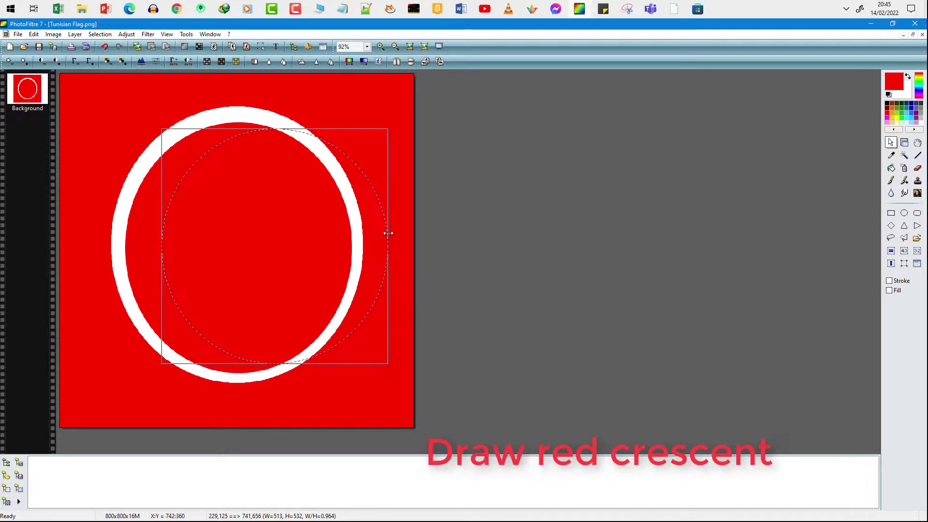
drag(388, 233, 358, 234)
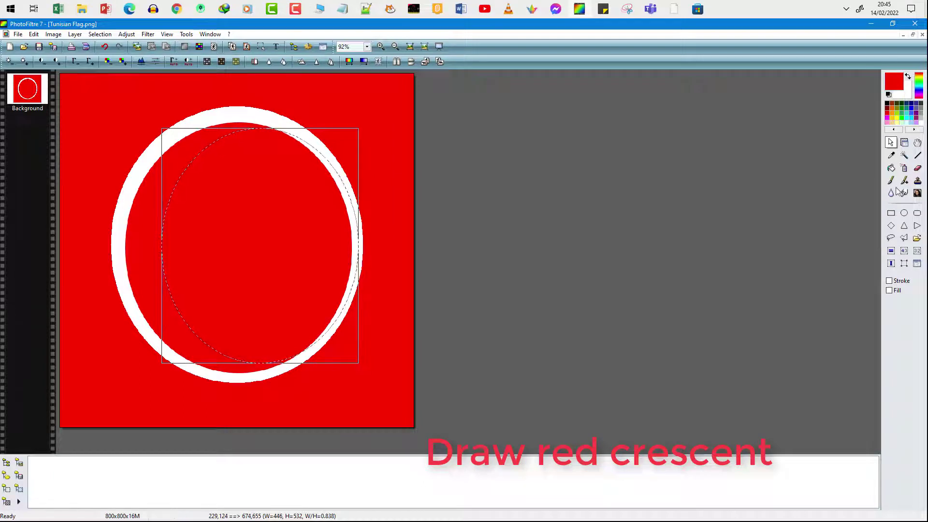
Clear the elliptical selection to a white background colour so a red crescent remains, and hide the selection.
click(907, 95)
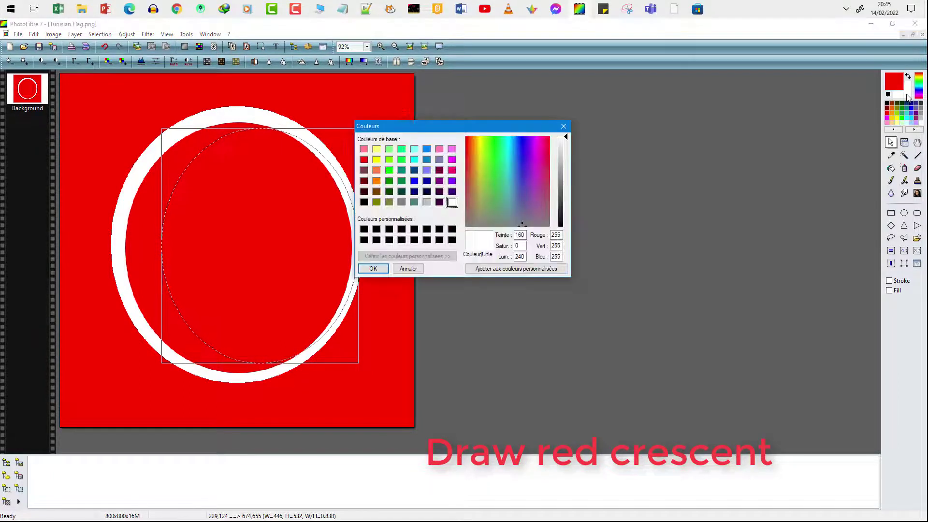
click(374, 269)
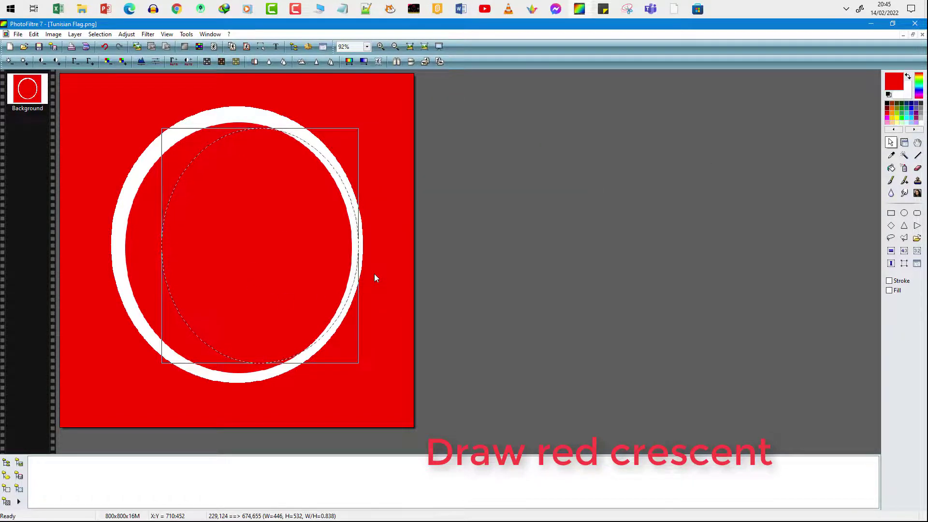
right_click(288, 234)
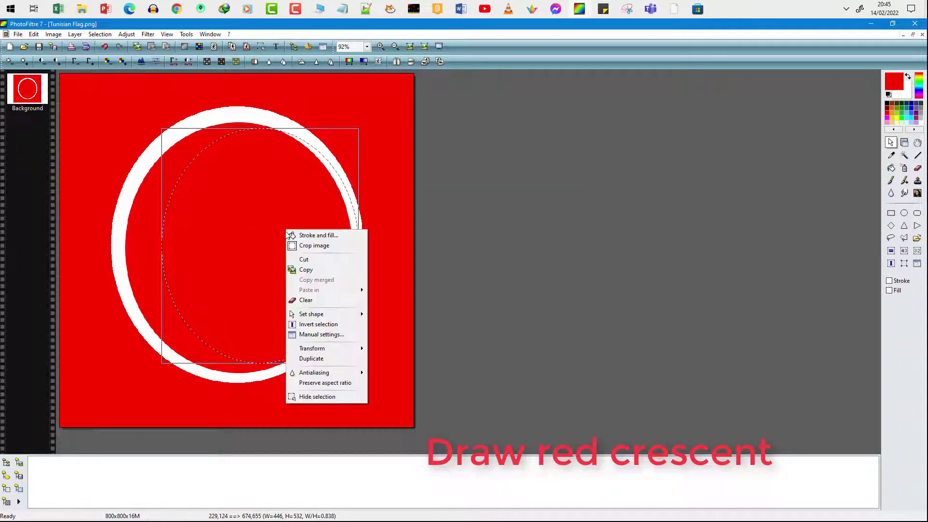
click(304, 299)
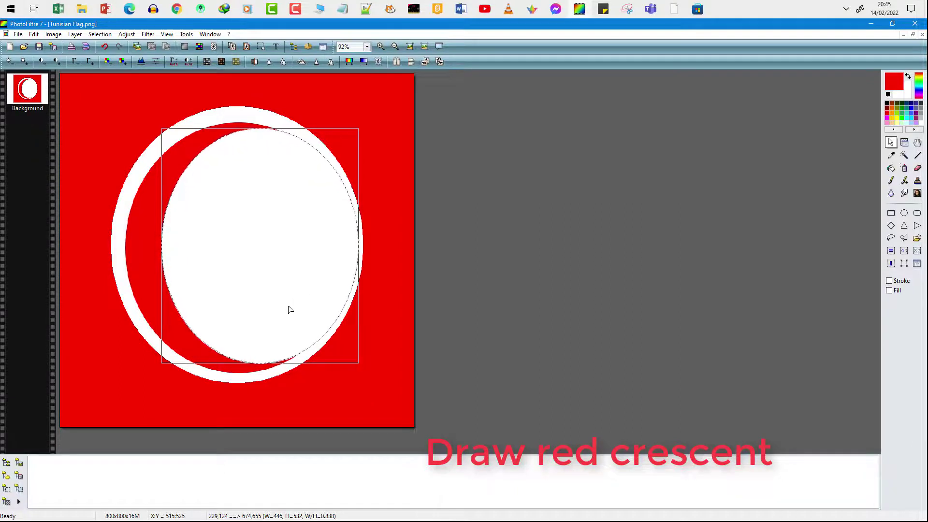
key(ctrl+d)
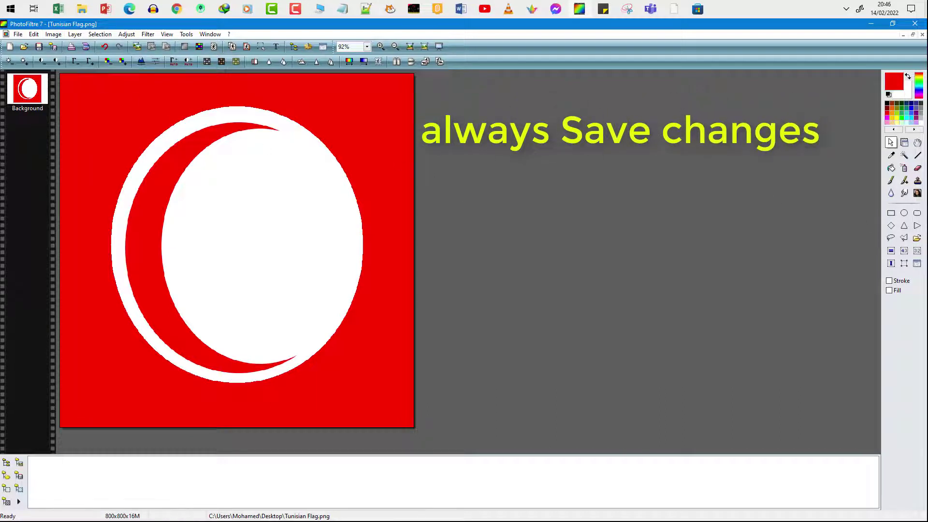
Save the crescent image as an interlaced PNG with the Average filter type.
click(19, 35)
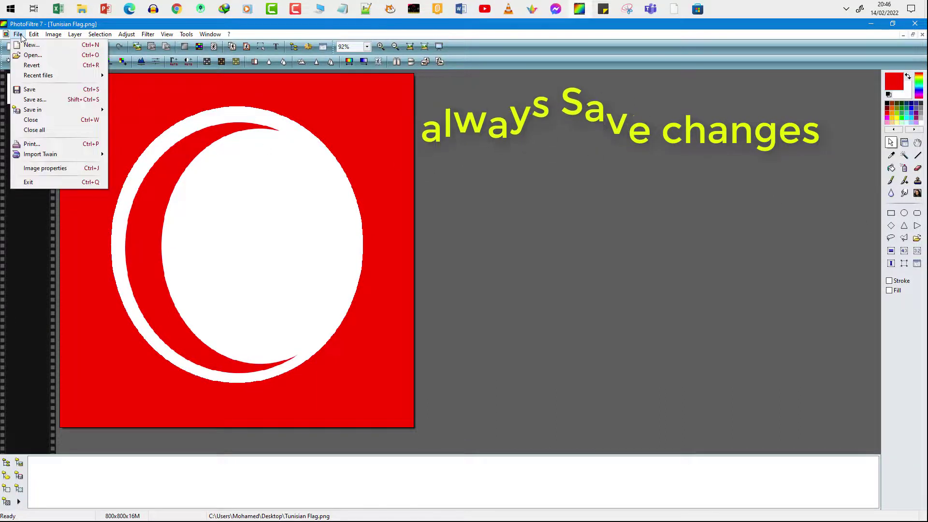
click(32, 93)
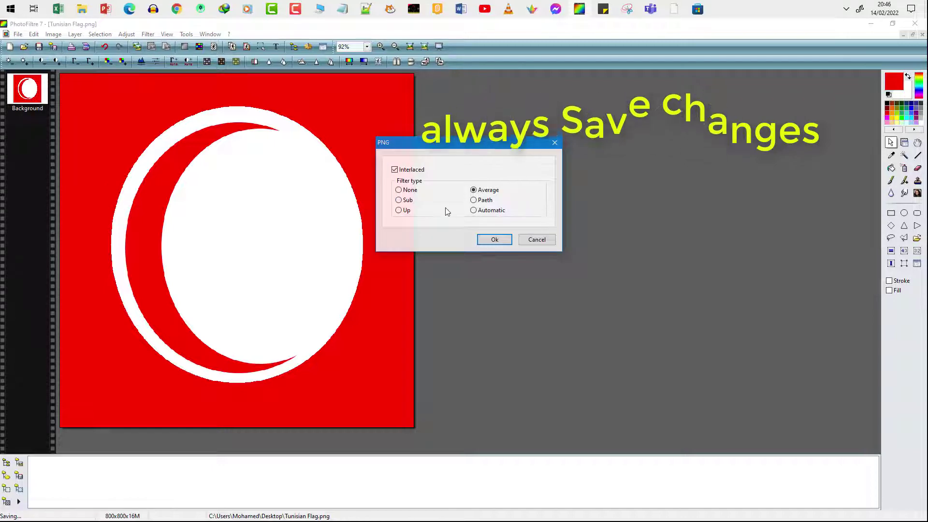
click(493, 240)
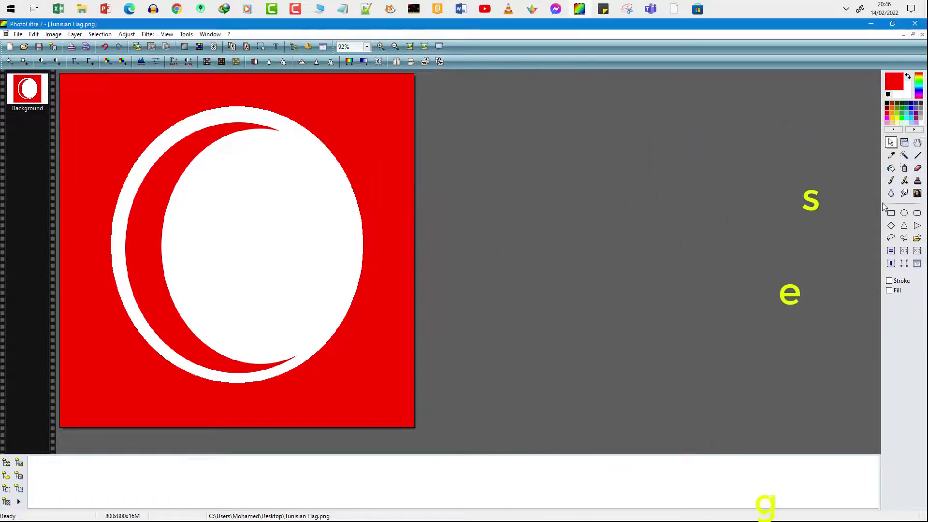
Load the Star02 shape as a selection from the Selections folder.
click(917, 239)
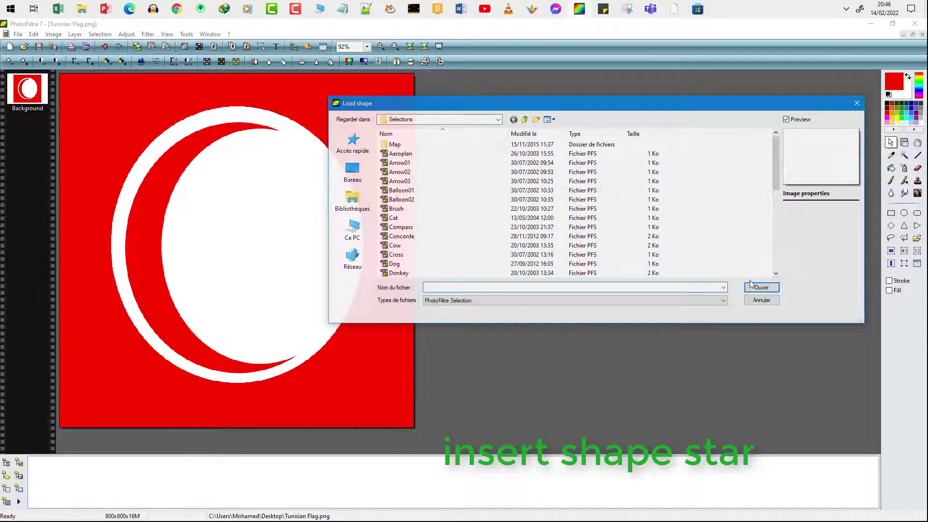
scroll(454, 221, down, 5)
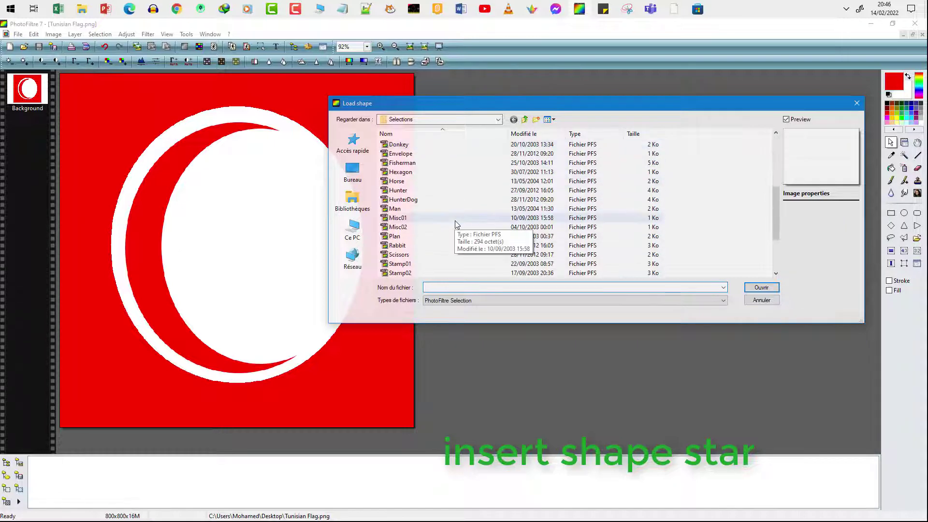
scroll(454, 220, down, 3)
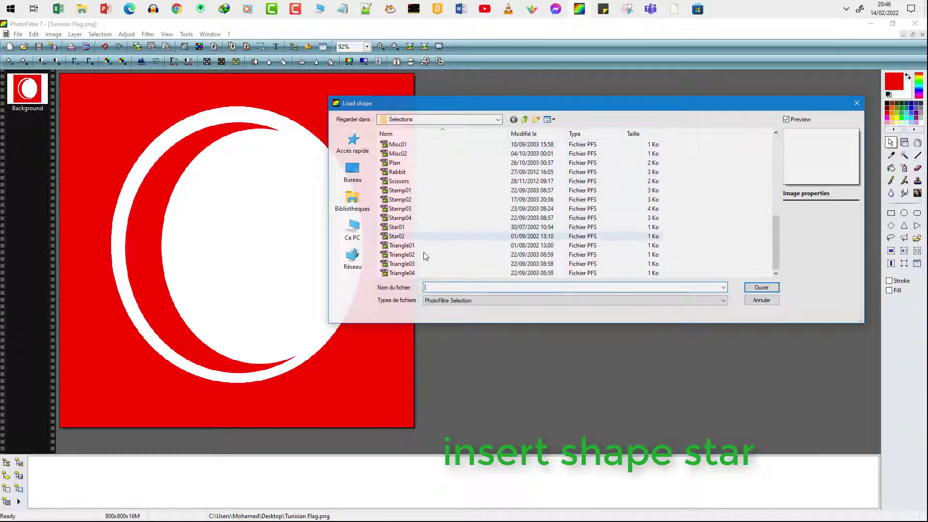
click(394, 237)
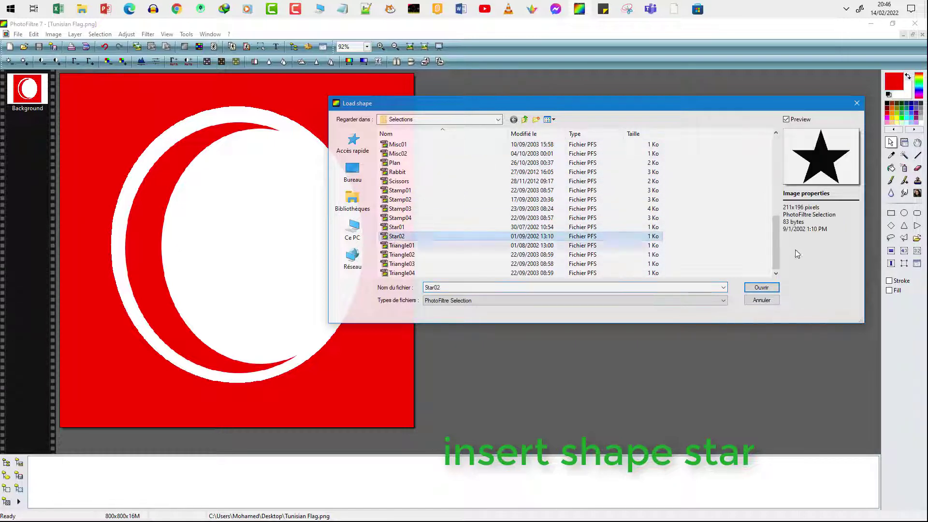
click(761, 287)
Move the star selection into the white area inside the crescent and enlarge it to about 257 by 239 px.
drag(234, 263, 275, 247)
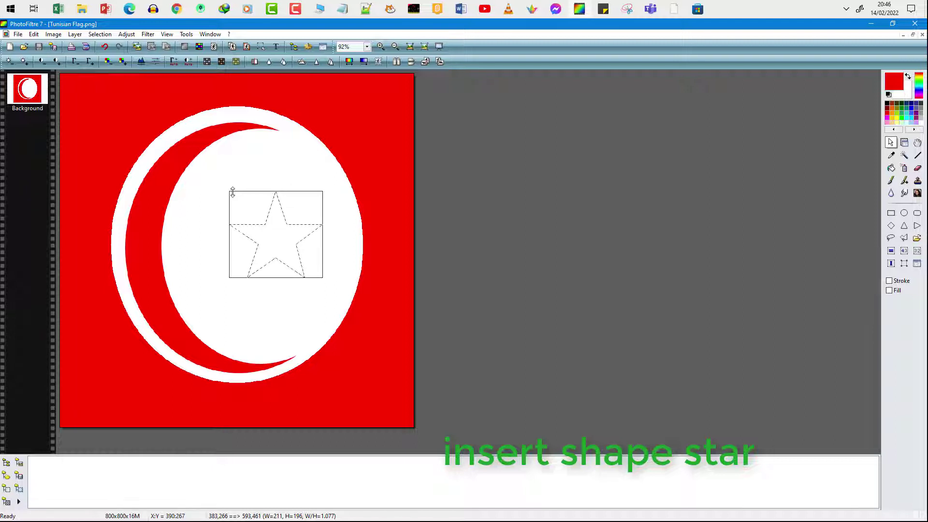
drag(231, 192, 214, 176)
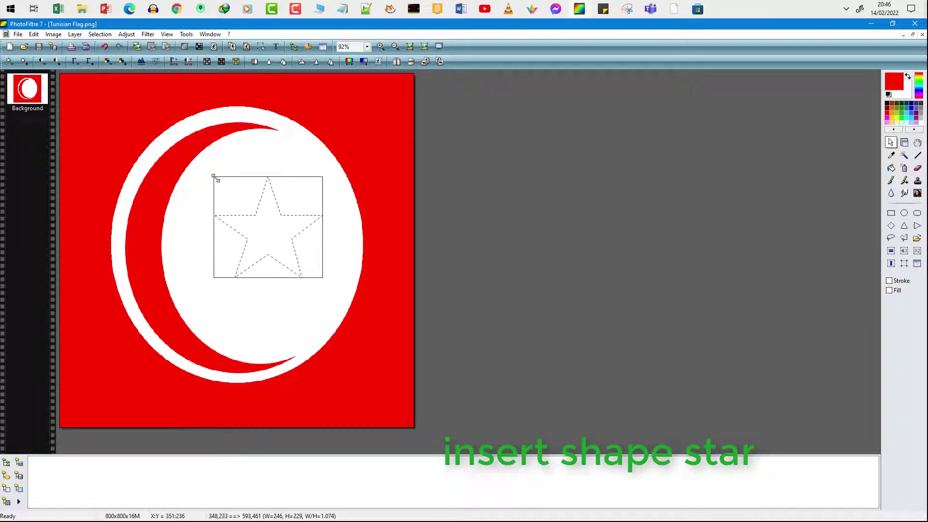
drag(265, 235, 269, 247)
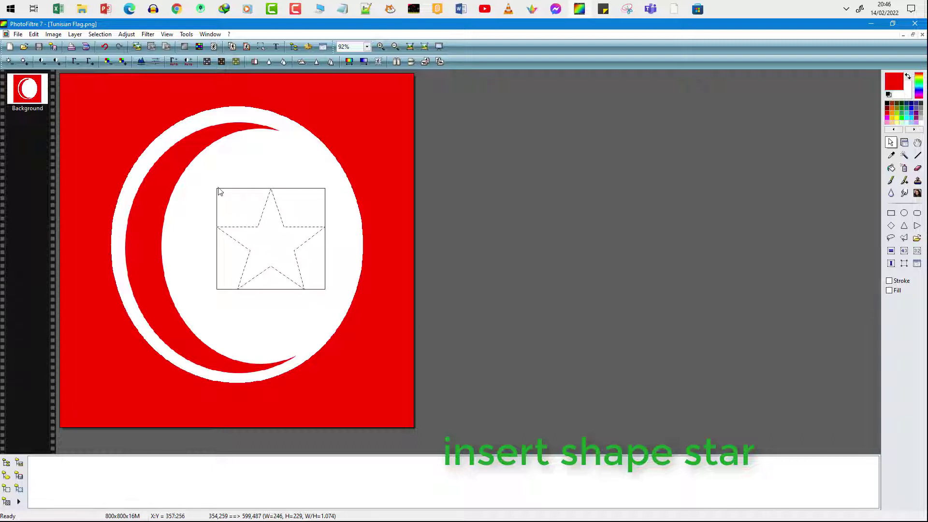
drag(215, 188, 210, 183)
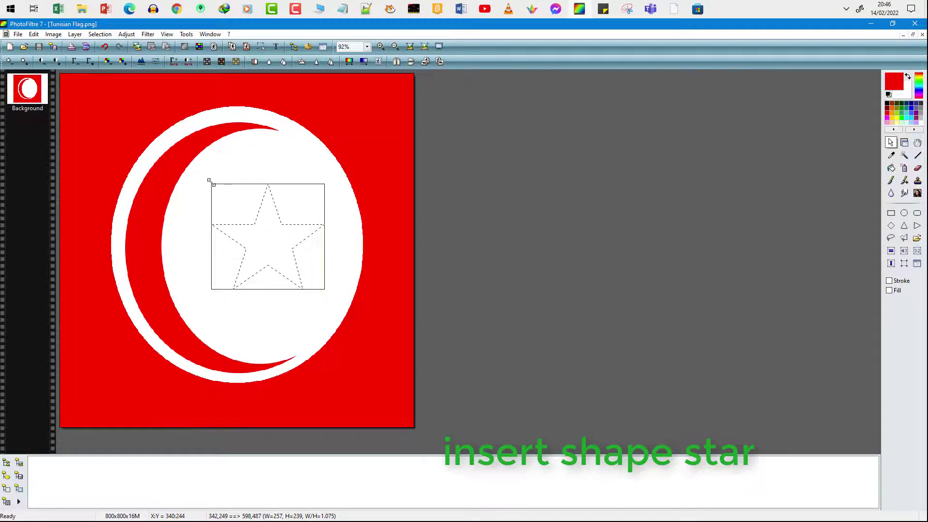
drag(276, 238, 279, 239)
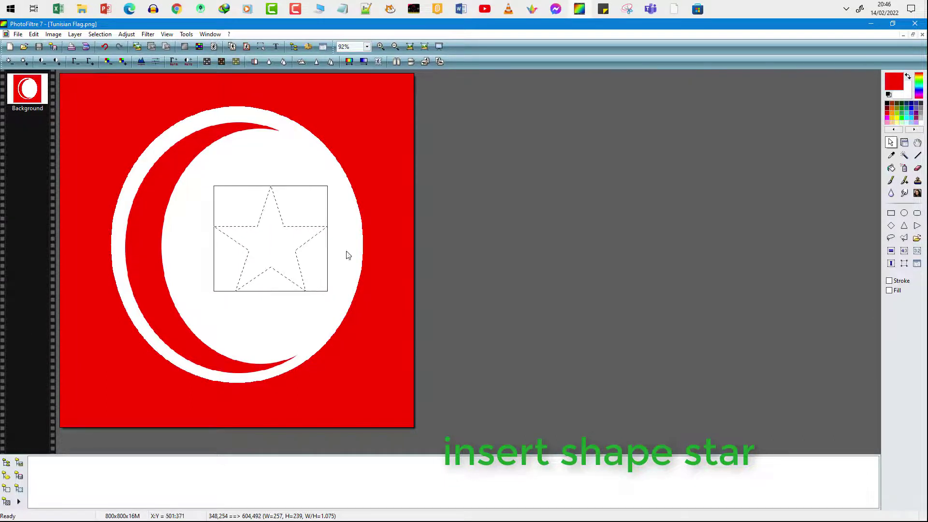
Fill the star selection with solid red and no stroke.
right_click(280, 240)
click(319, 242)
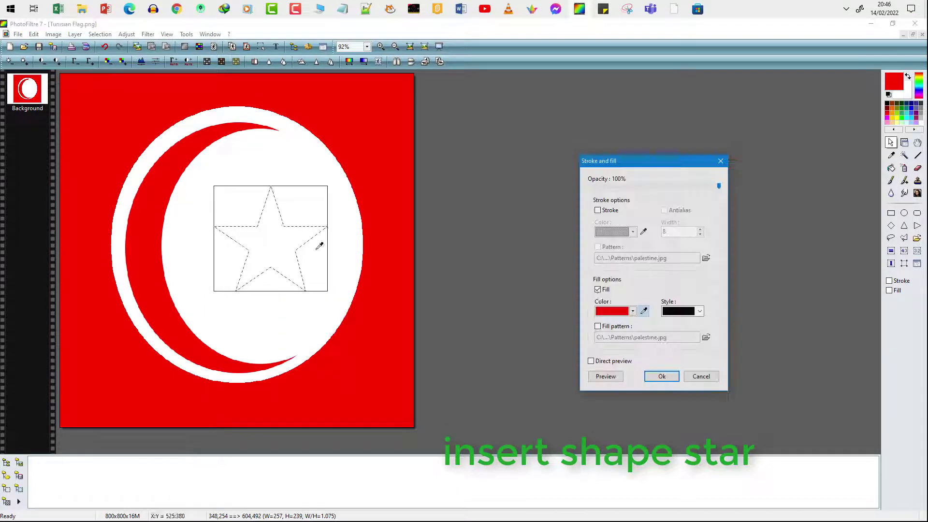
click(651, 377)
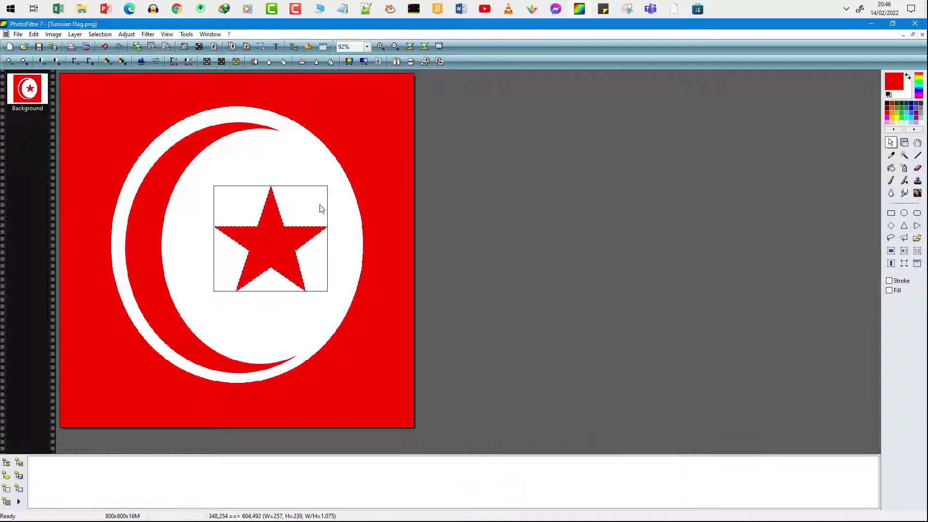
Draw an elliptical selection of about 317 by 299 px around the red star, then cut and paste it as a new layer.
click(197, 190)
drag(202, 182, 341, 315)
right_click(284, 240)
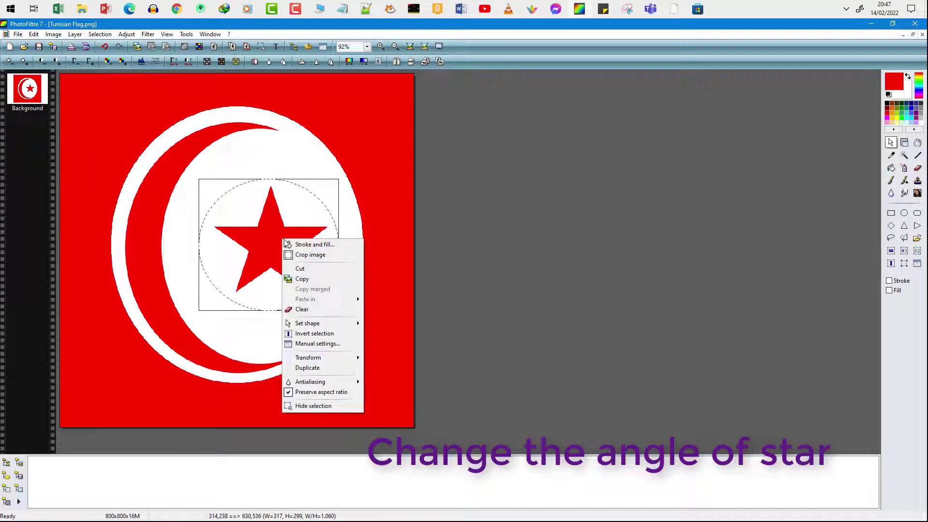
click(299, 269)
right_click(272, 251)
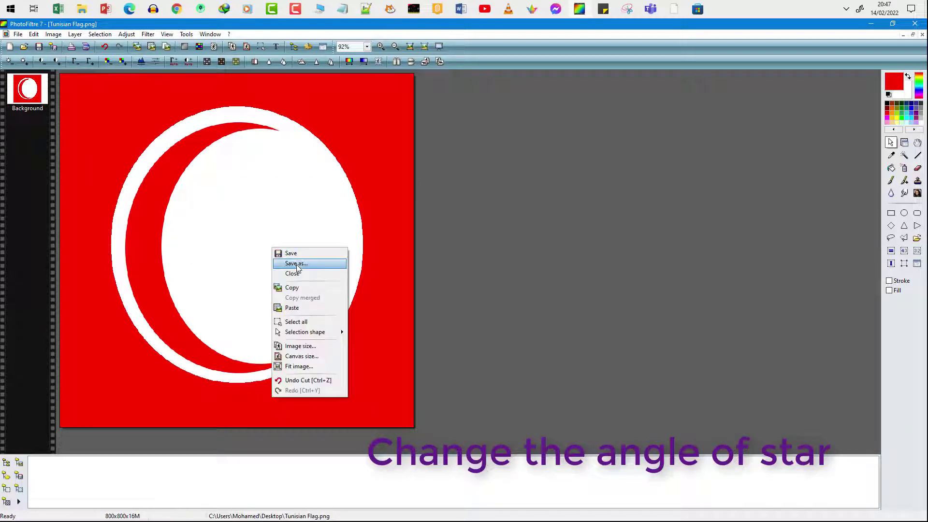
click(298, 309)
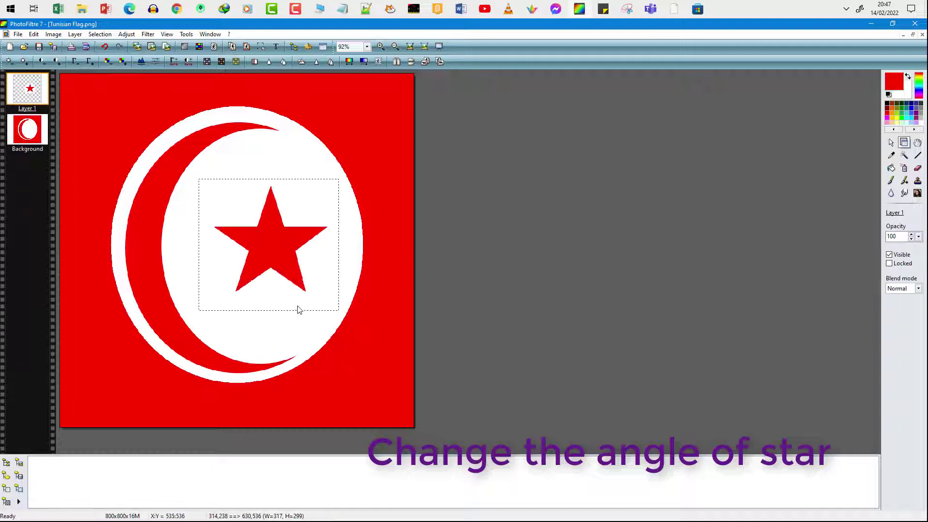
Rotate the star layer by 13.50° with a free transform at 100% scale, and deselect the layer.
right_click(274, 239)
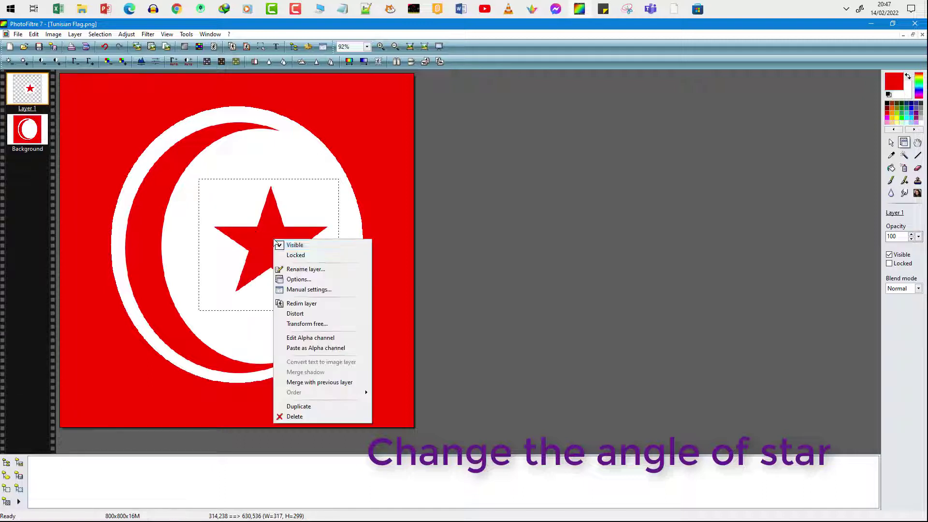
click(320, 323)
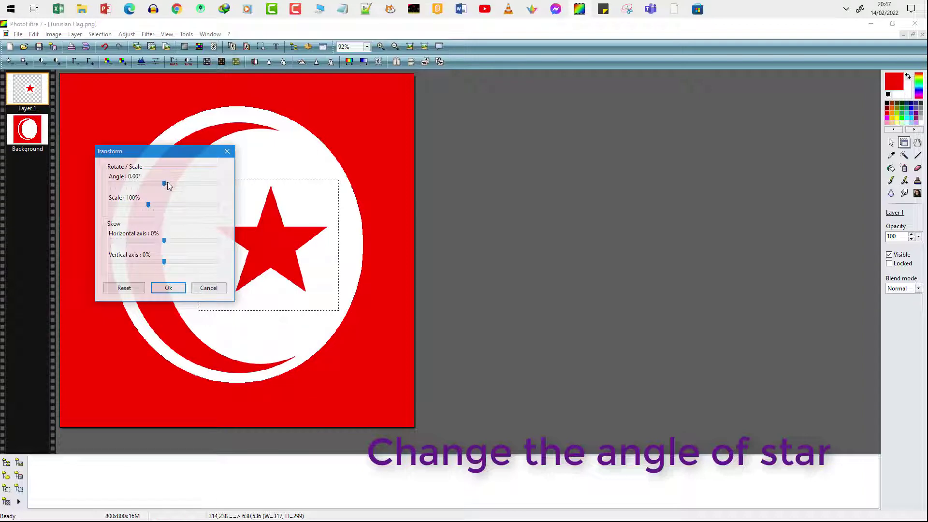
drag(166, 183, 173, 184)
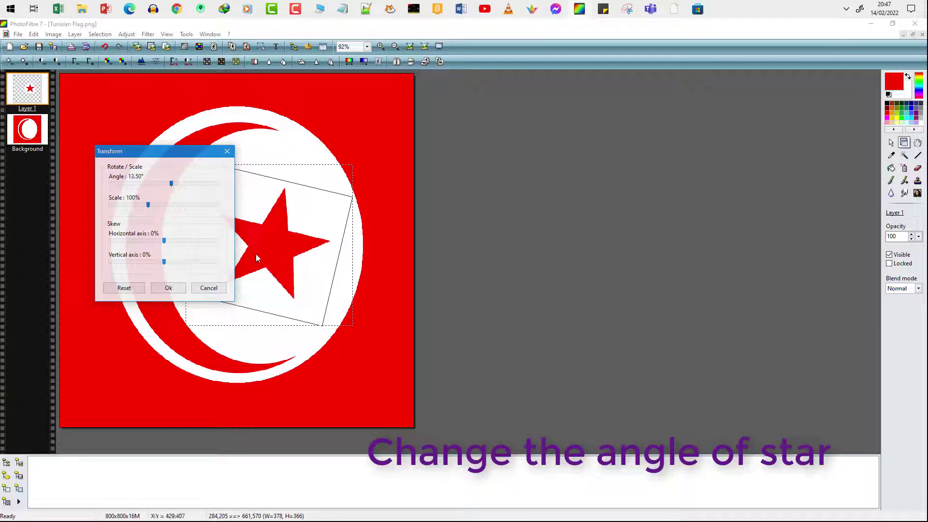
click(271, 247)
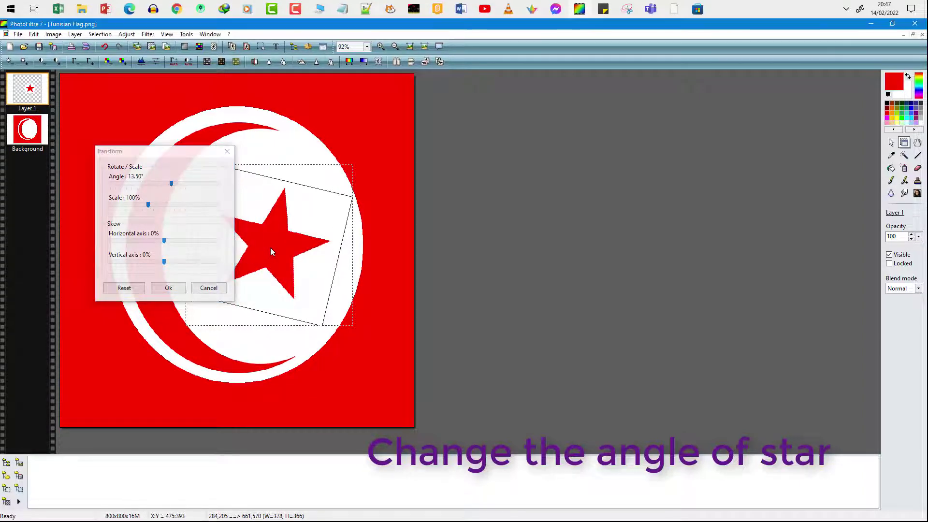
click(169, 288)
click(309, 373)
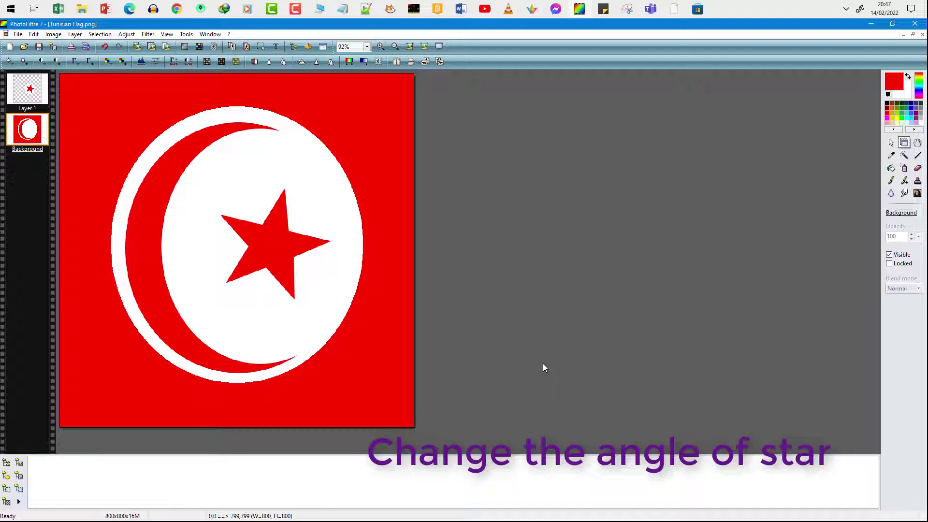
Save the flag with the rotated star as an interlaced PNG with the Average filter type, and close the image.
click(18, 34)
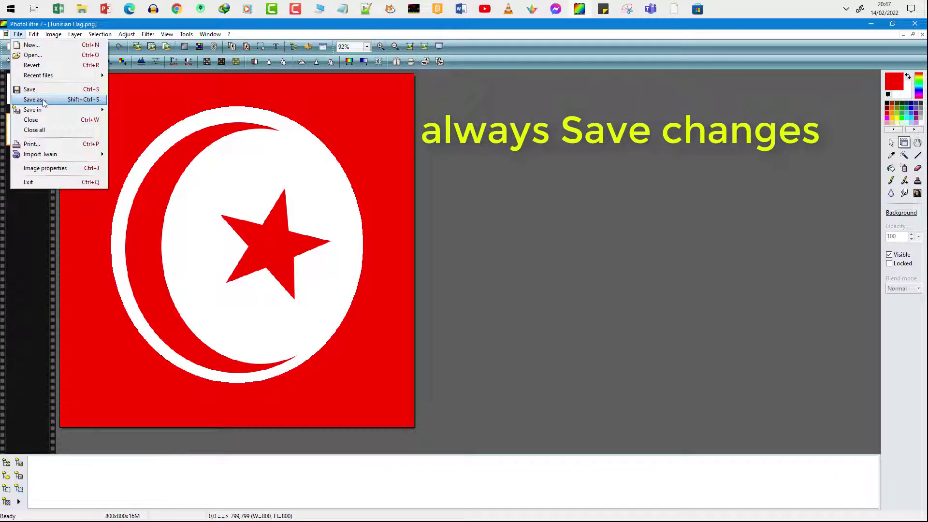
click(43, 89)
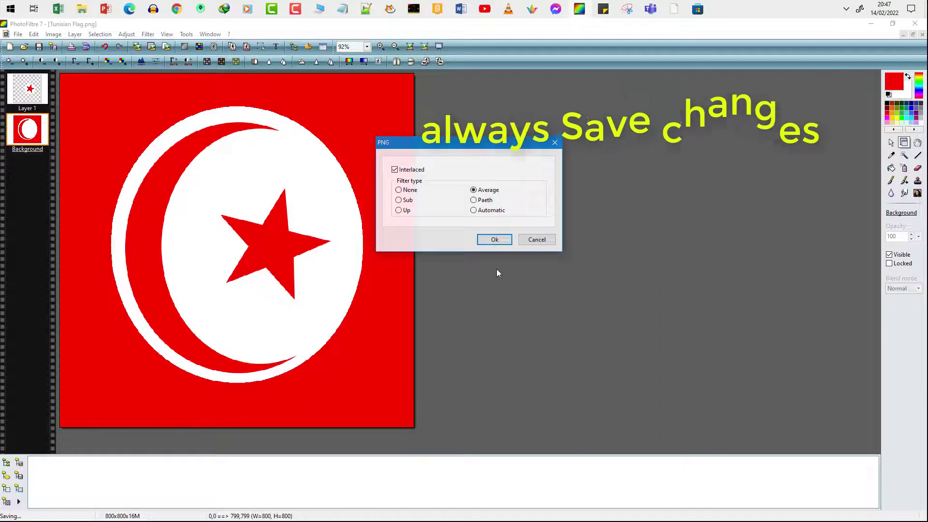
click(494, 239)
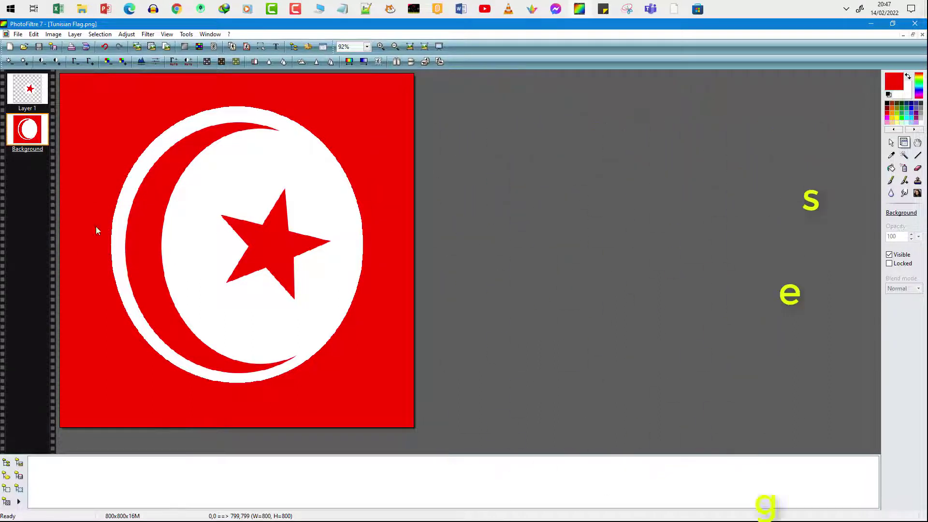
click(17, 33)
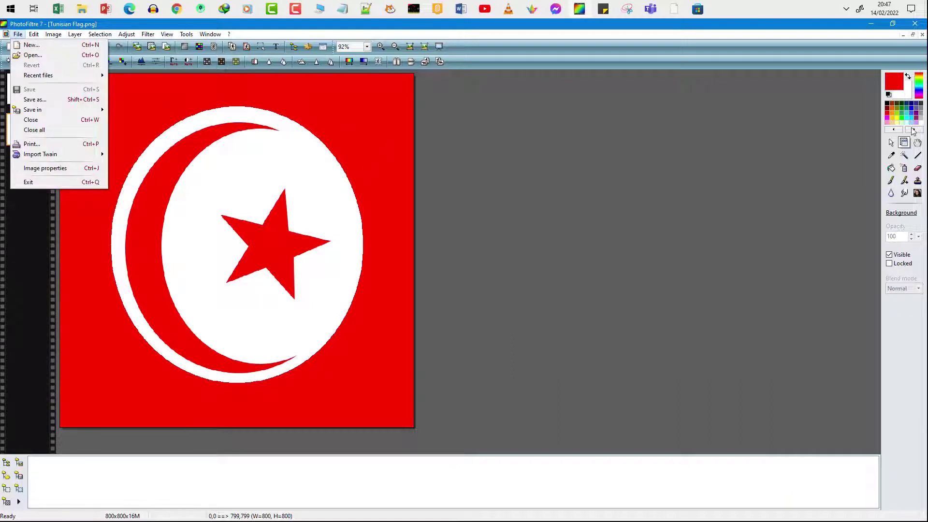
key(Escape)
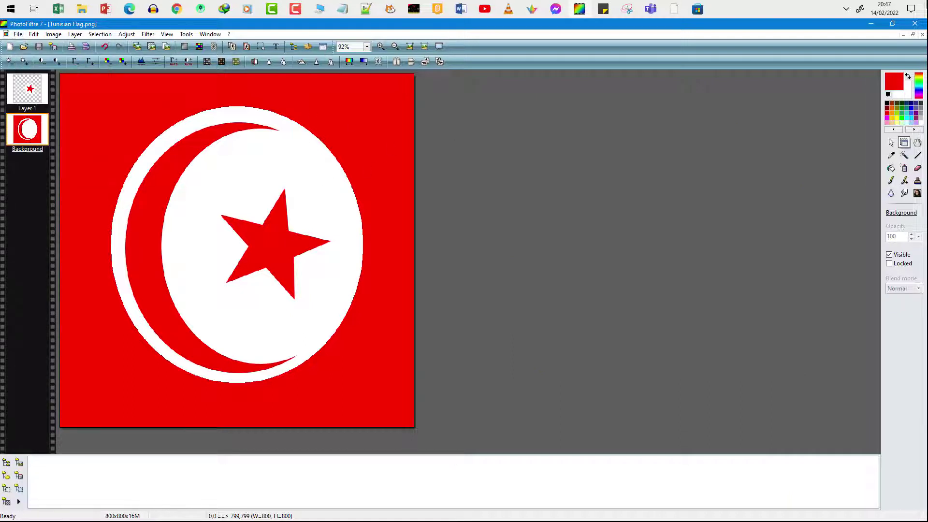
click(922, 35)
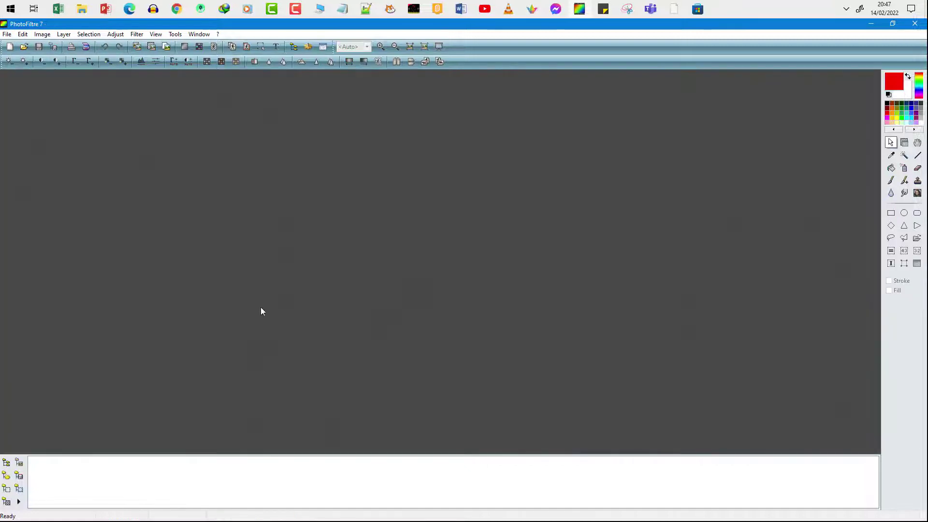
Reopen the saved Tunisian Flag PNG file from the desktop (Bureau) folder.
click(7, 35)
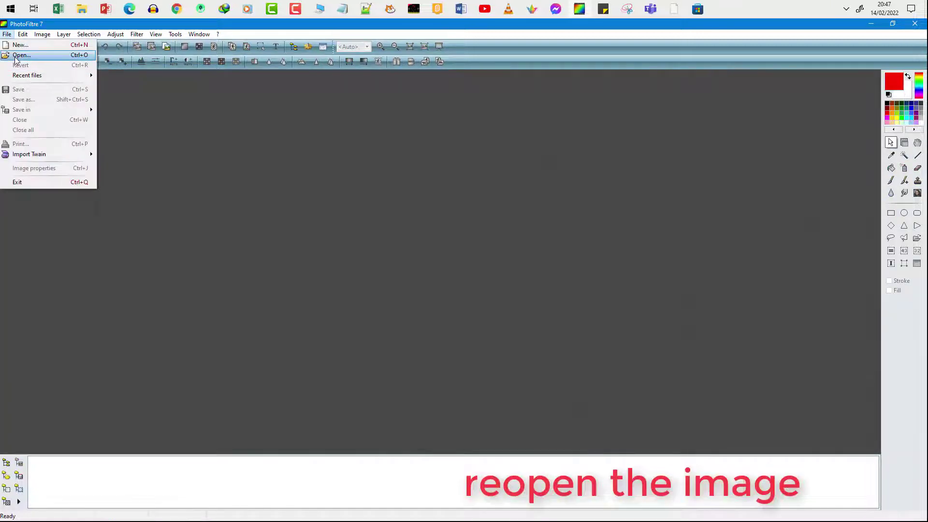
click(16, 56)
click(353, 171)
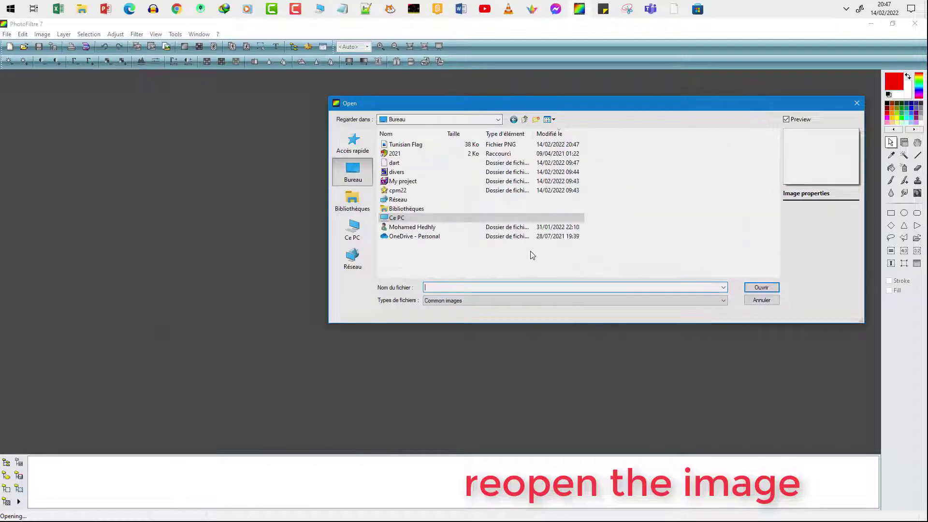
double_click(391, 145)
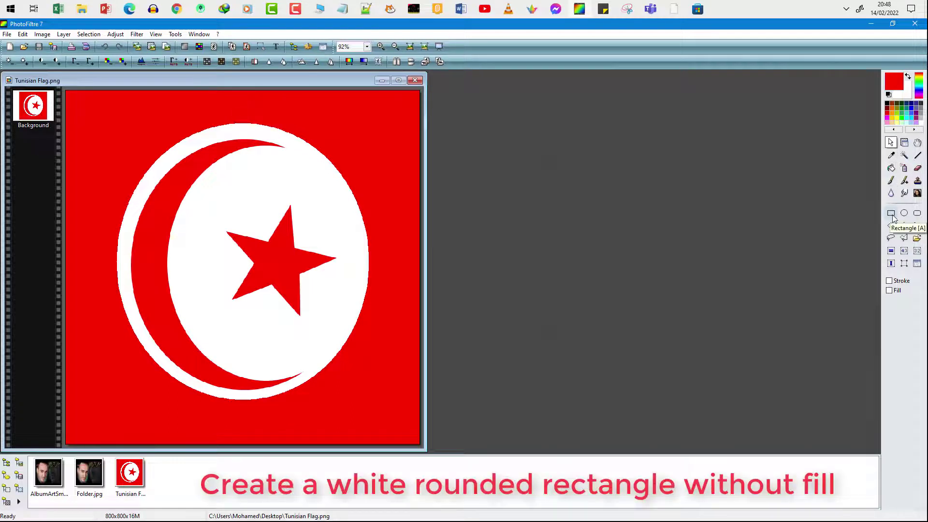
Draw a rounded rectangle selection of about 782 by 775 px just inside the flag's edges, and choose a white stroke without fill.
click(917, 213)
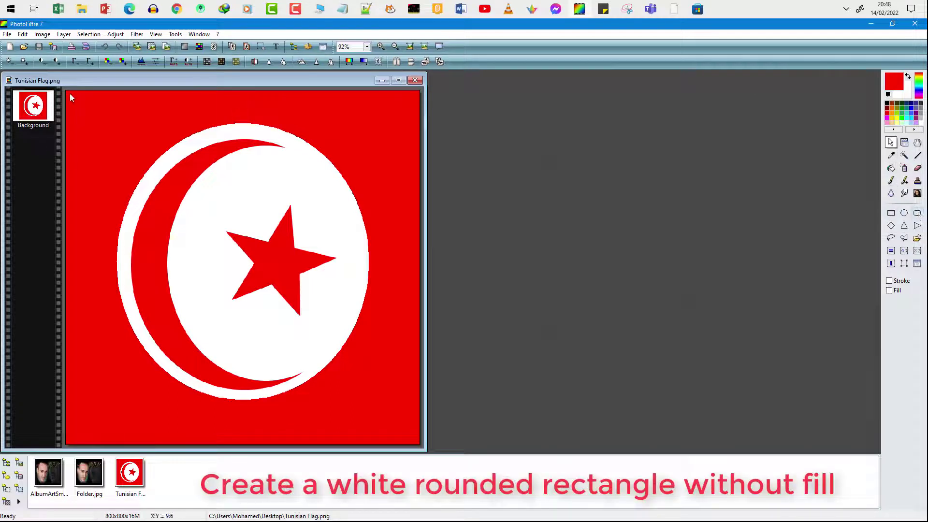
drag(69, 94, 415, 438)
right_click(356, 143)
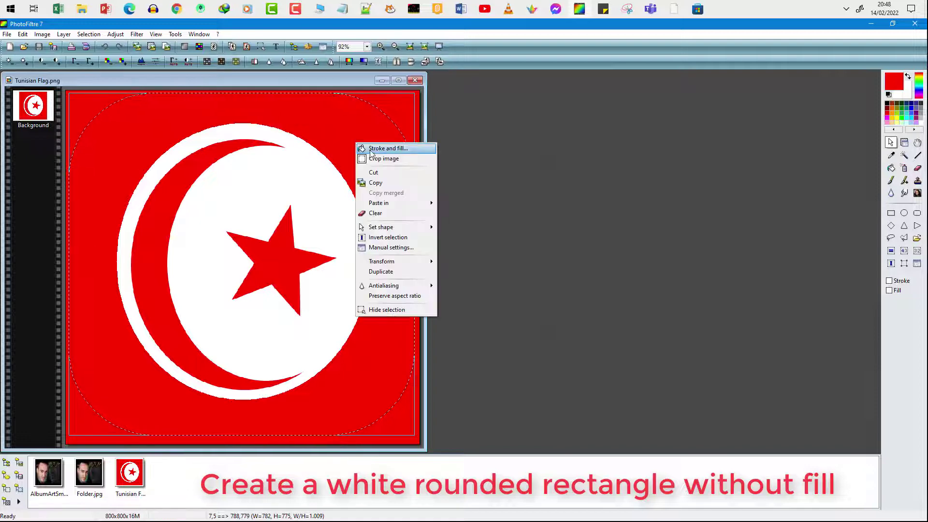
click(359, 147)
click(598, 211)
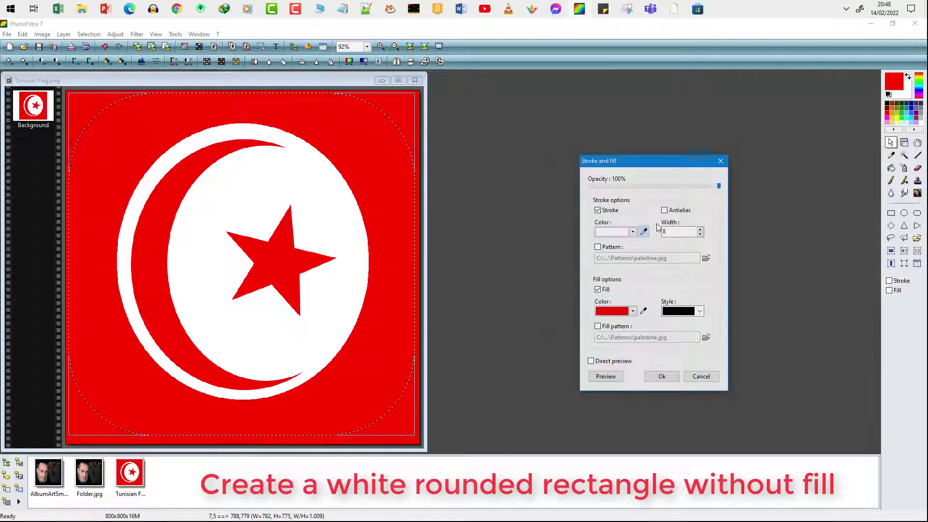
click(604, 289)
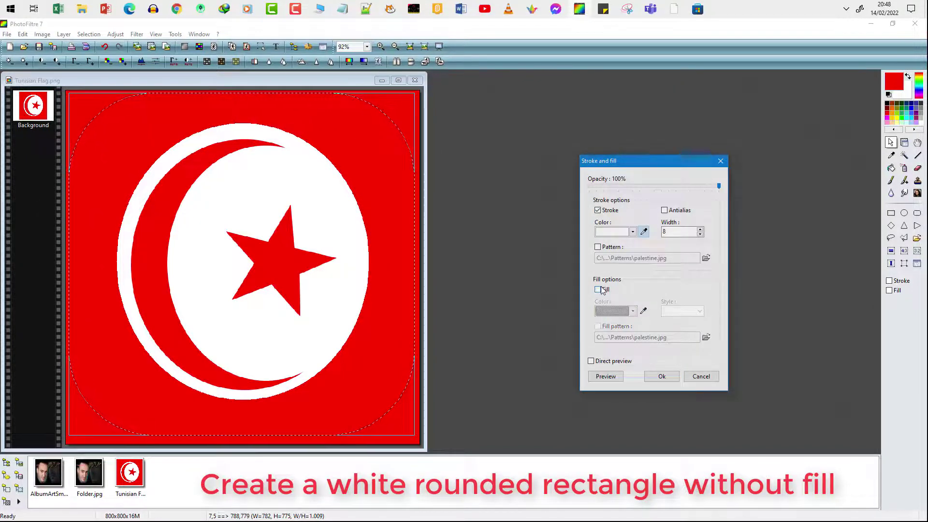
Set the stroke width to 2 with direct preview on, apply it to the rounded rectangle, and deselect.
click(700, 235)
click(700, 234)
click(700, 234)
click(700, 235)
click(700, 234)
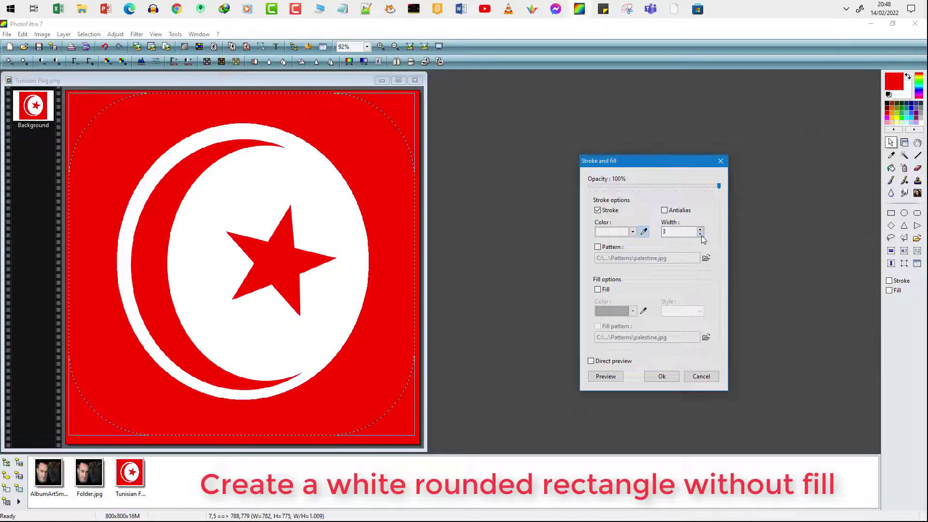
click(591, 361)
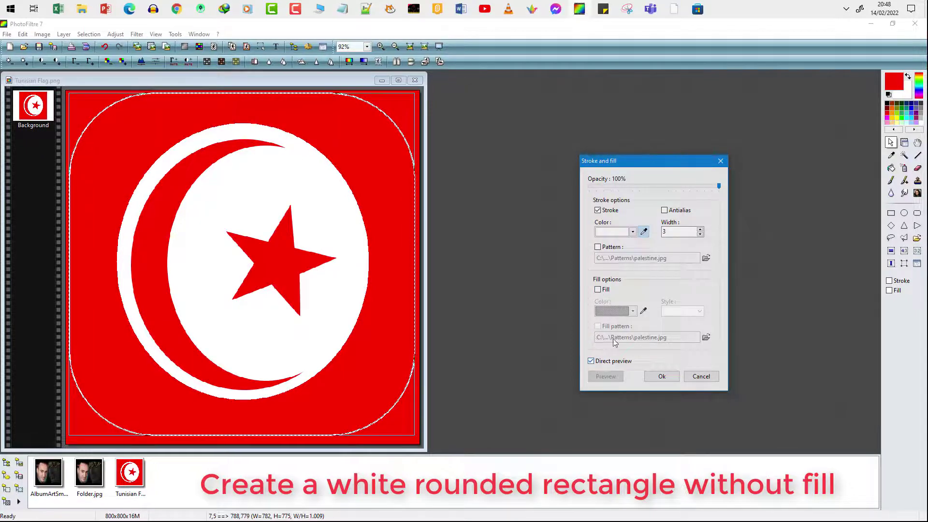
click(700, 235)
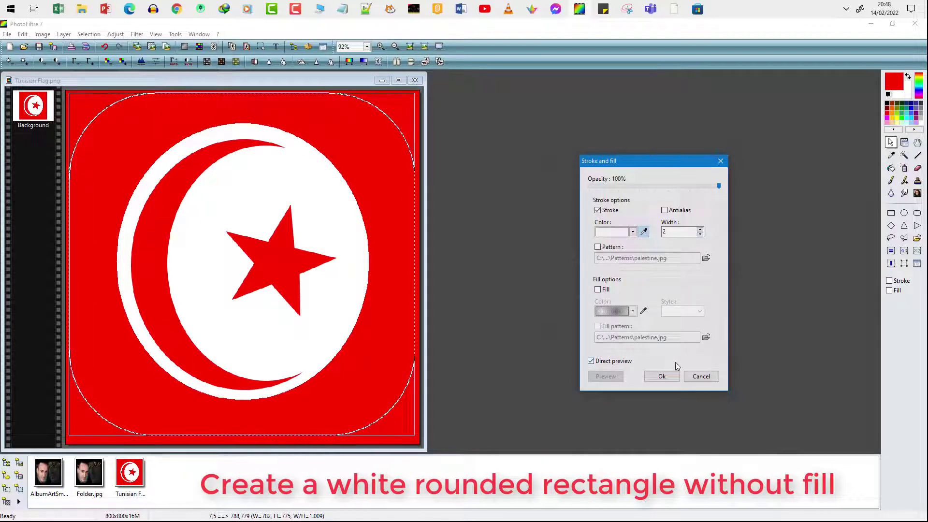
click(665, 375)
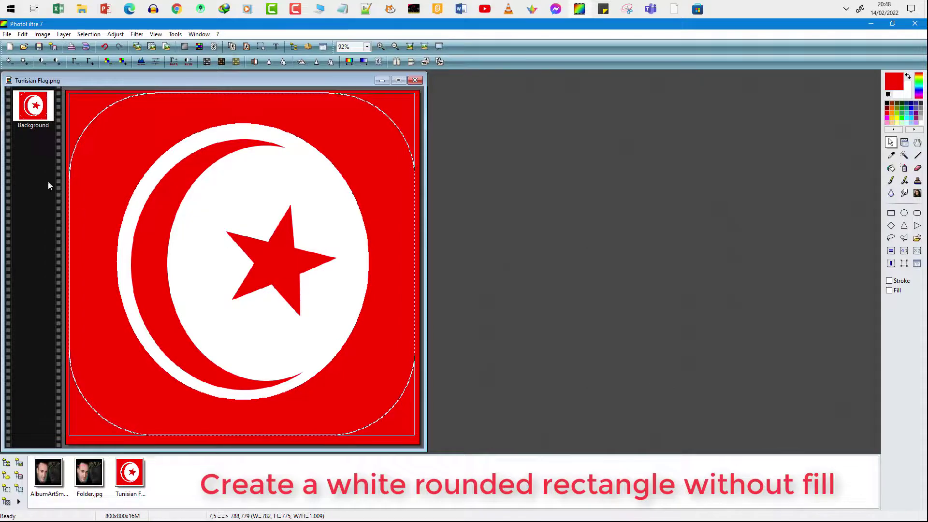
click(77, 111)
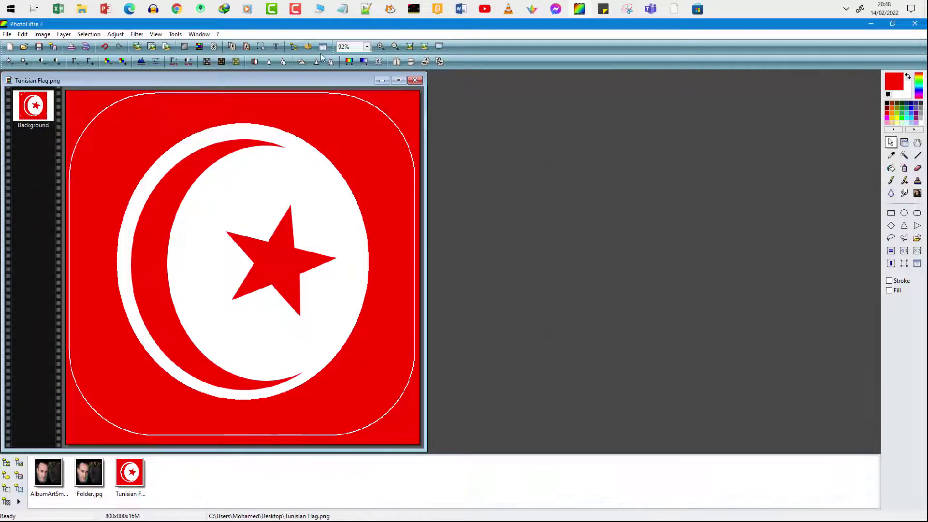
Maximize the image and compose a new text reading "Tunisia" in the Oswald font.
click(380, 47)
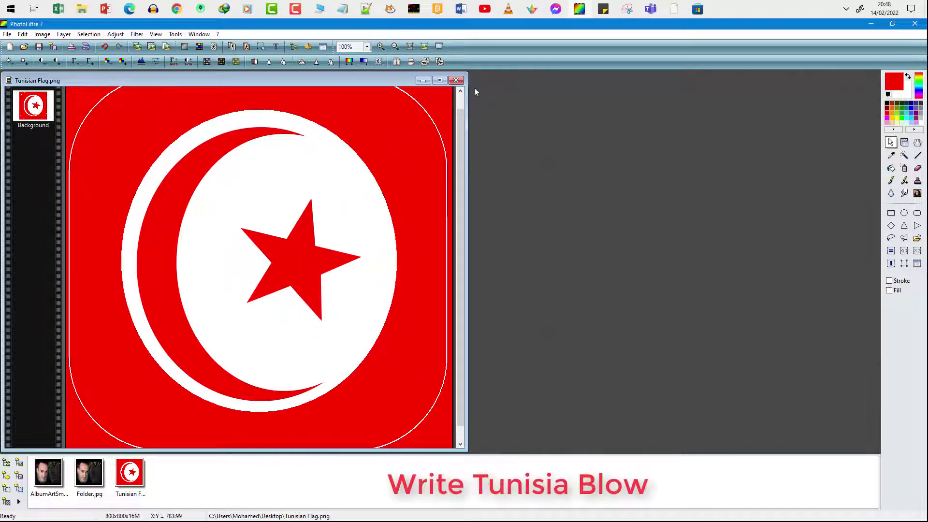
click(439, 81)
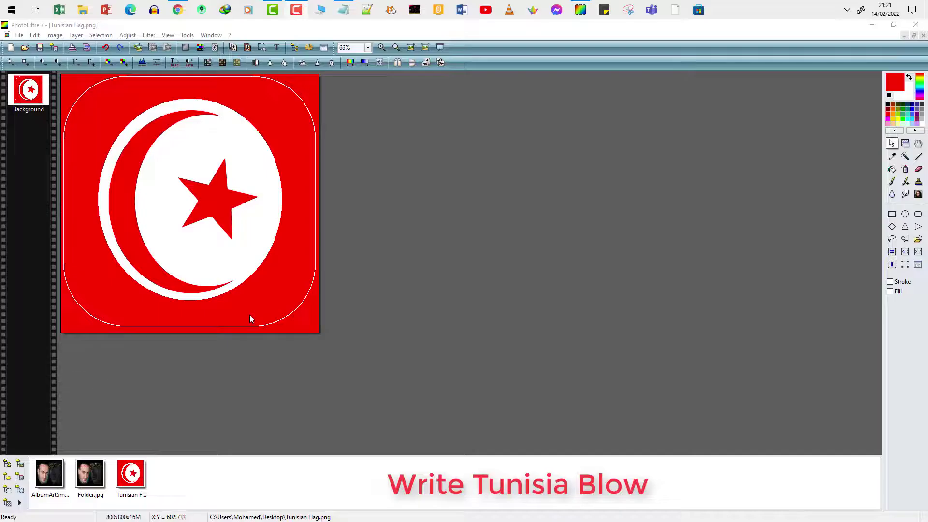
click(276, 47)
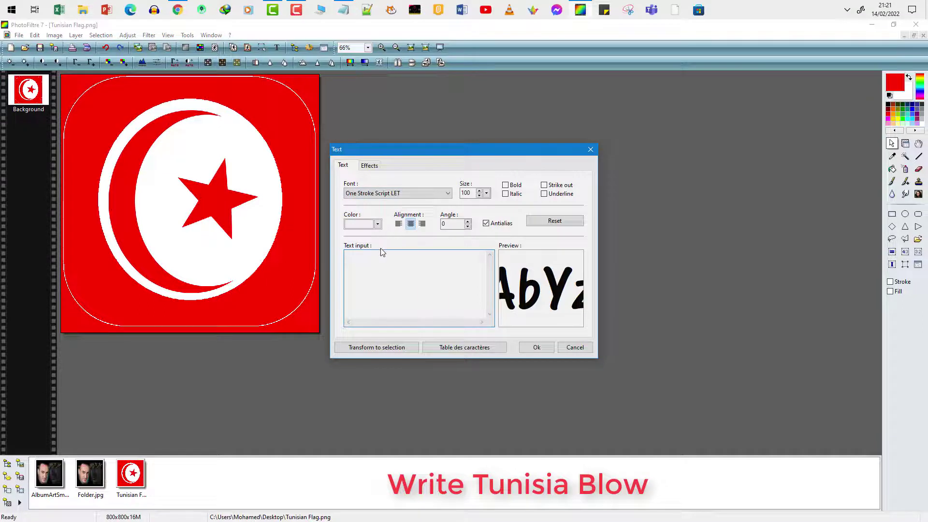
click(382, 252)
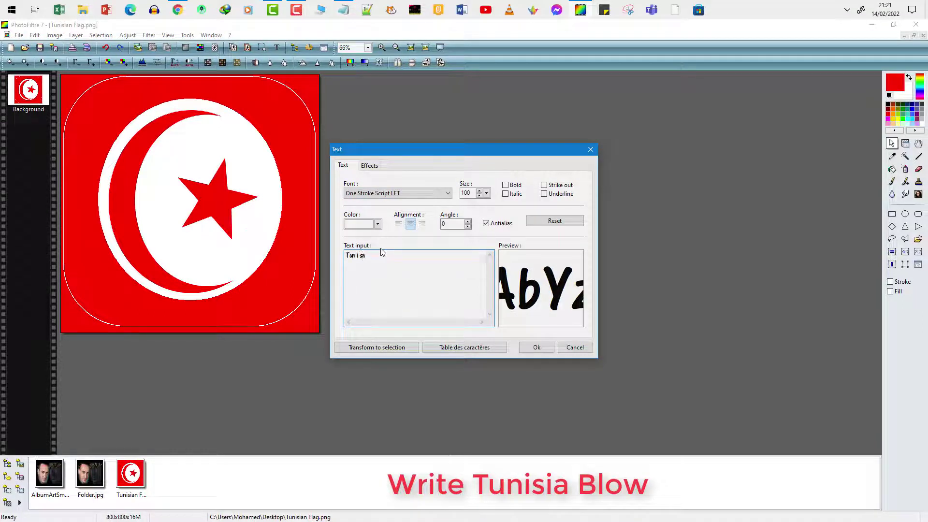
click(367, 193)
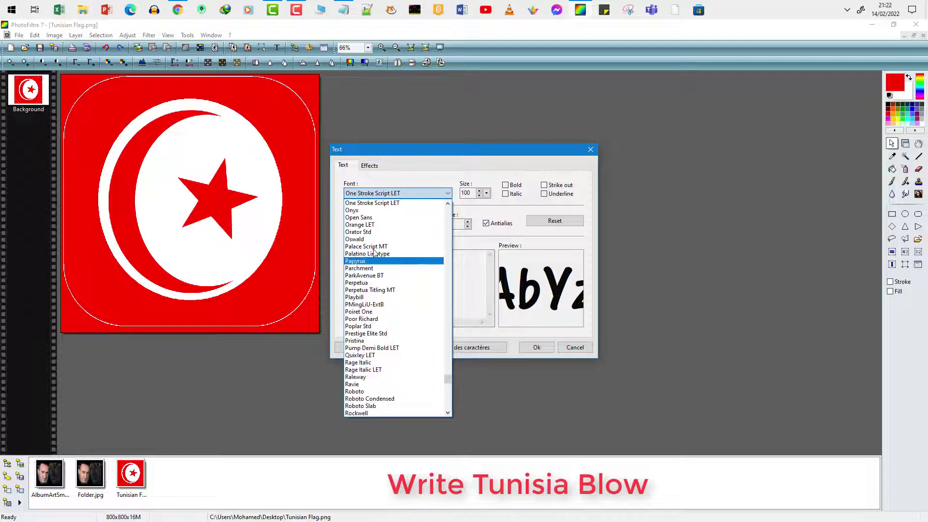
click(369, 241)
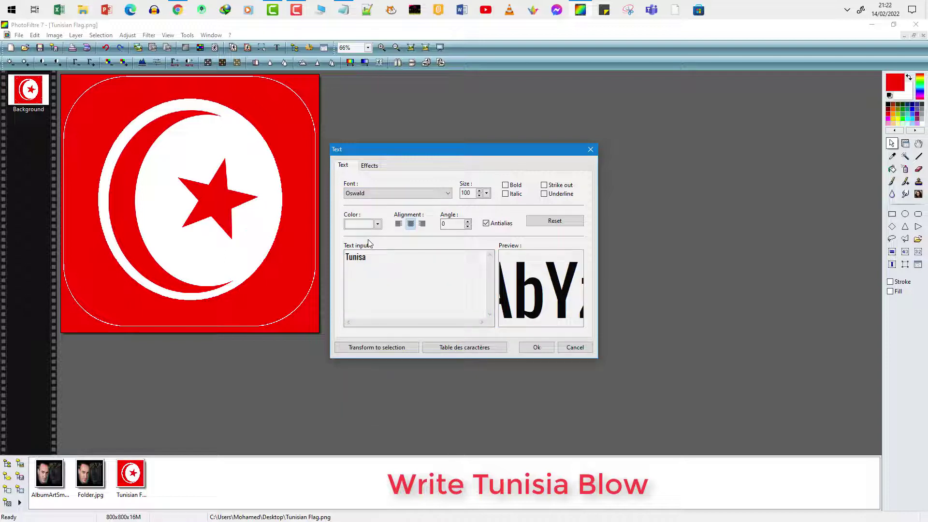
click(363, 262)
click(378, 224)
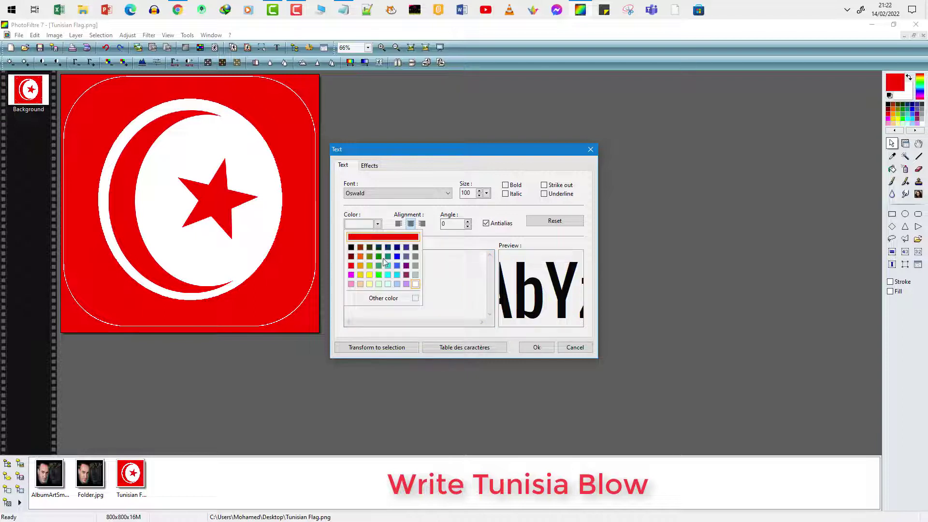
click(474, 314)
Give the text a black stroke, insert it, and move it down to the lower edge of the flag.
click(369, 166)
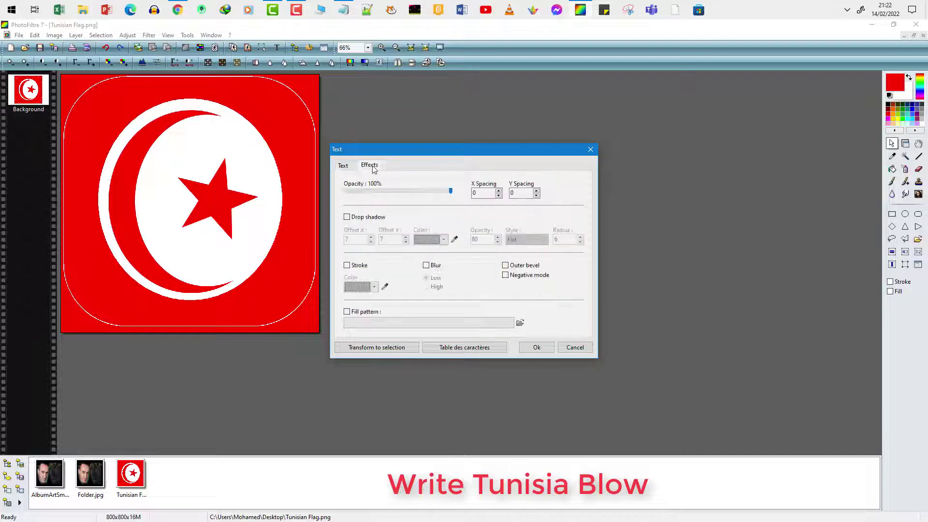
click(347, 266)
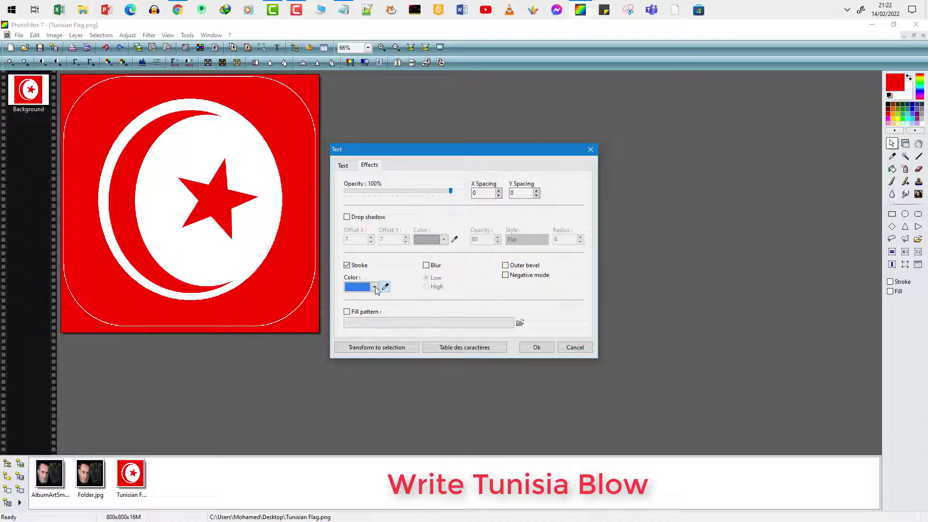
click(375, 287)
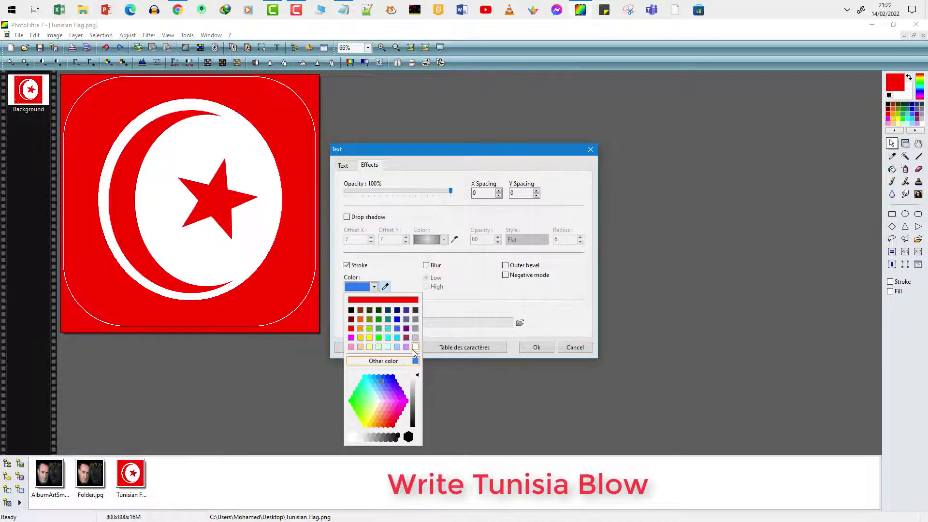
click(351, 311)
click(532, 347)
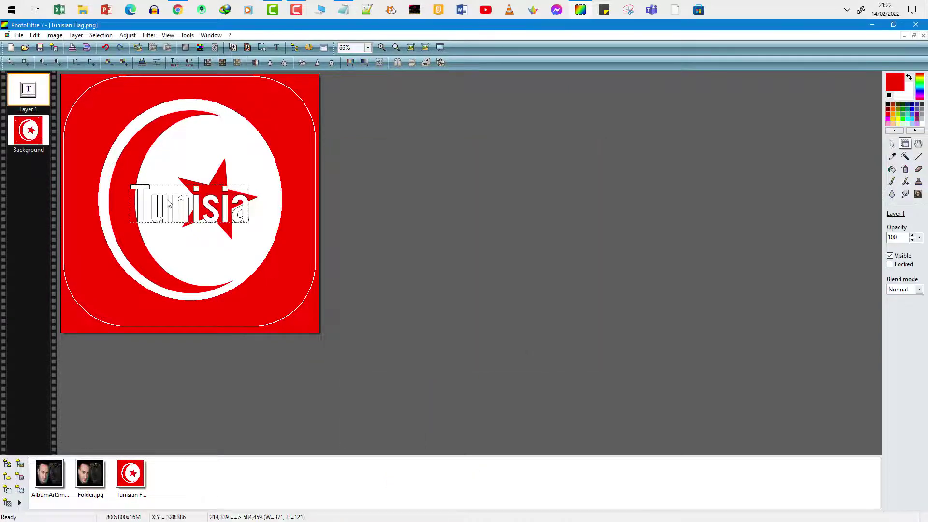
drag(174, 213, 173, 319)
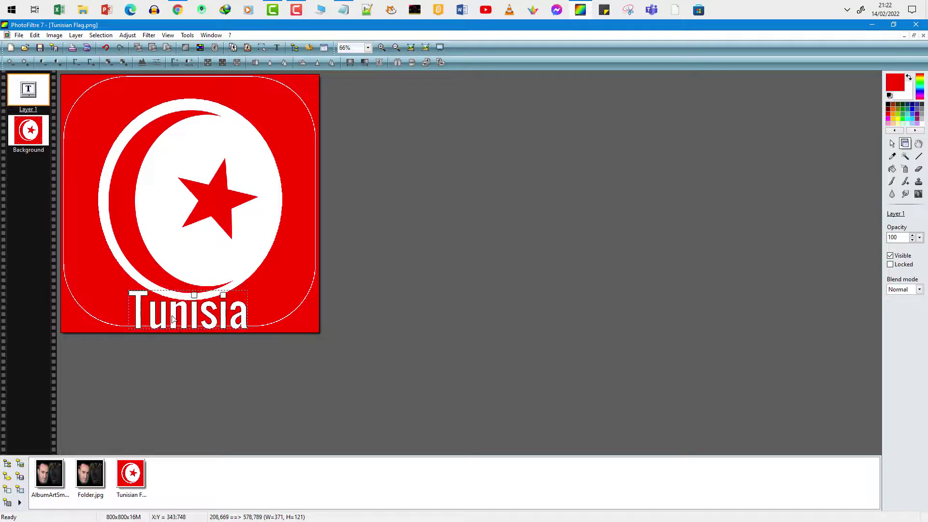
Set the "Tunisia" text size to 40, center it between the white circle and the frame line below, and deselect its layer.
double_click(38, 95)
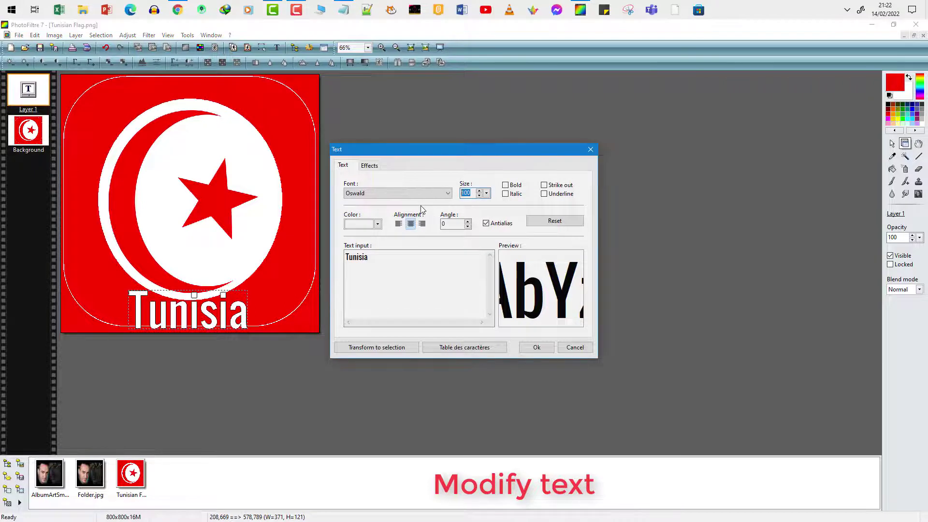
text(40)
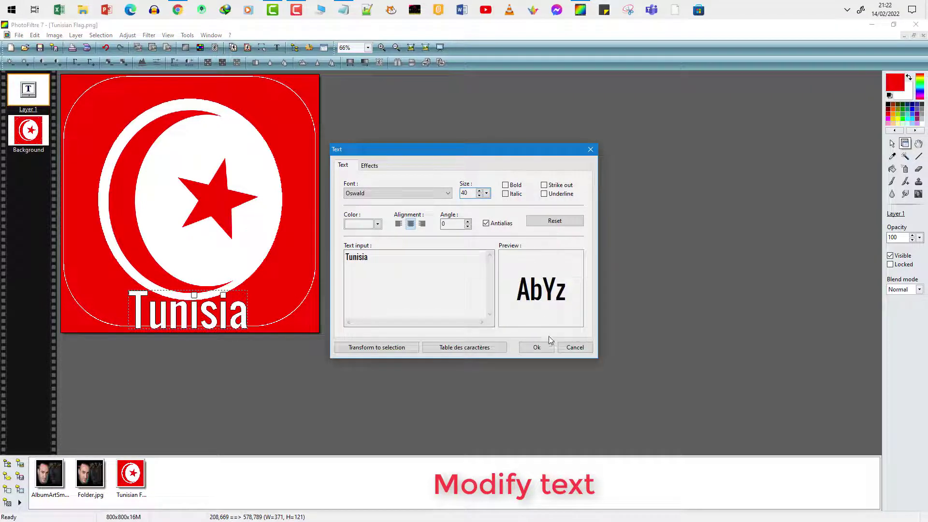
click(546, 349)
drag(156, 306, 195, 323)
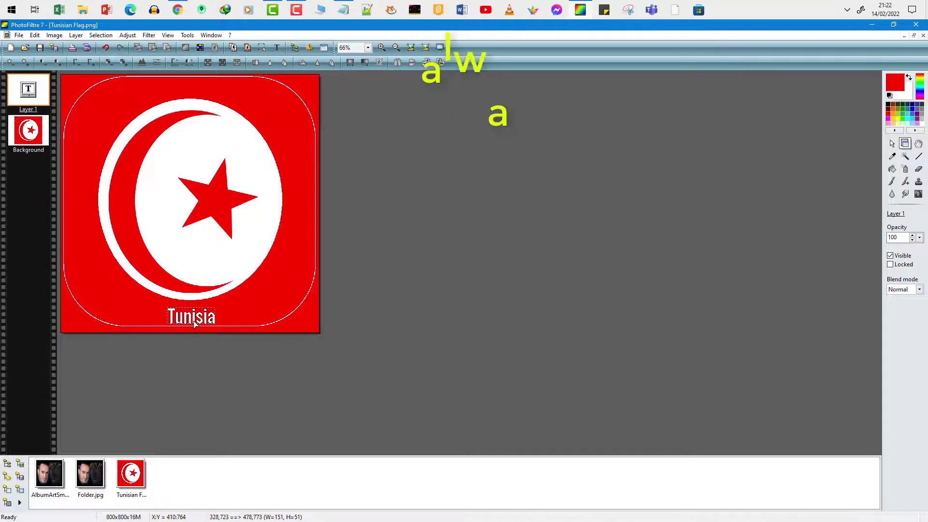
click(243, 314)
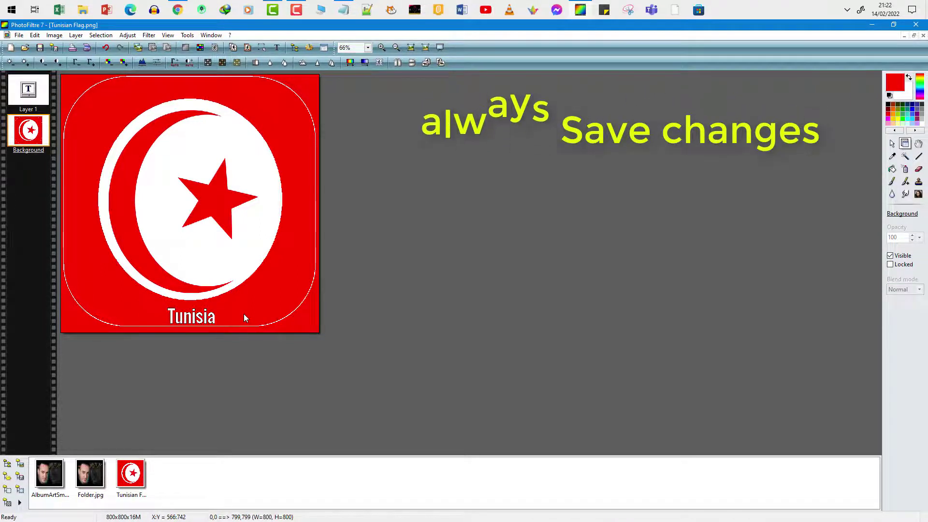
Save the changes to the same PNG without layers, interlaced and with the Average filter type.
click(40, 47)
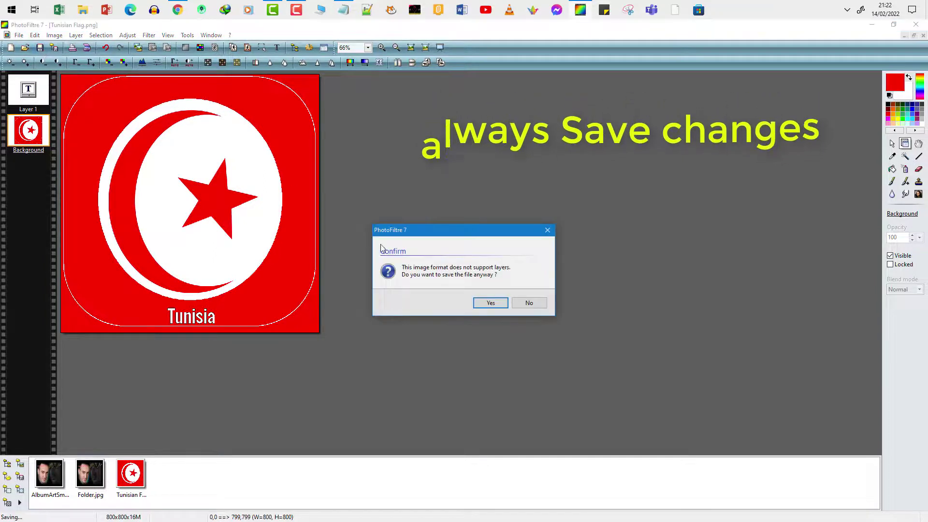
click(491, 302)
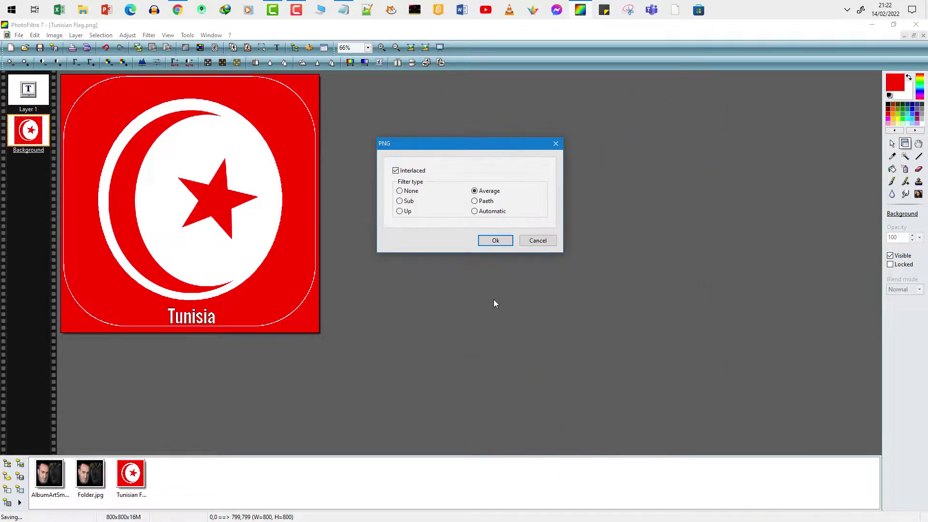
click(496, 241)
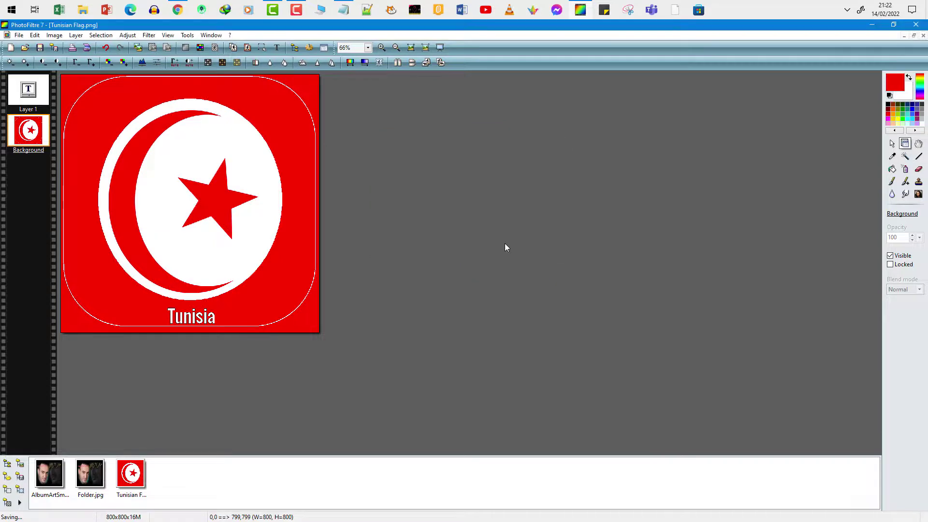